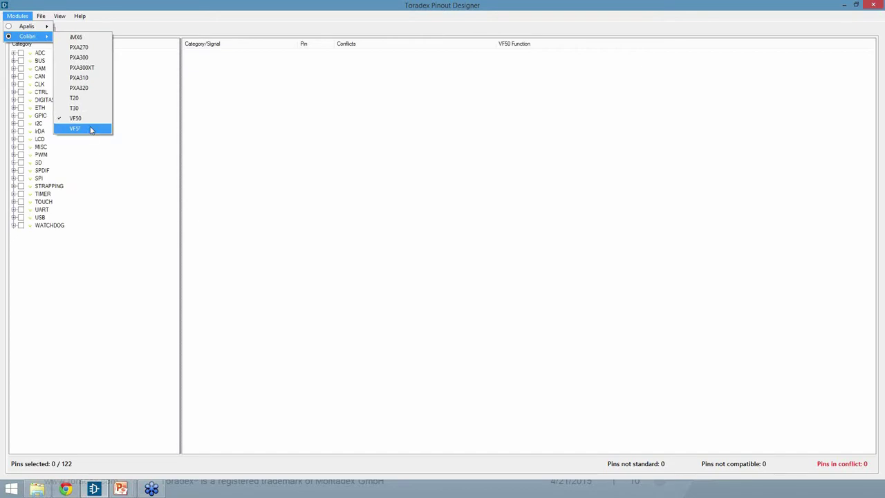
- Add the Colibri VF61 module to the comparison alongside VF50
click(90, 130)
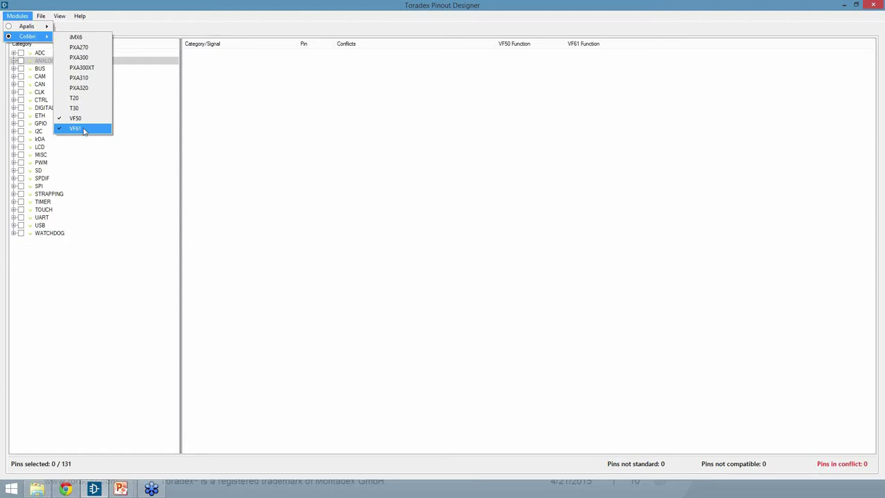
click(85, 283)
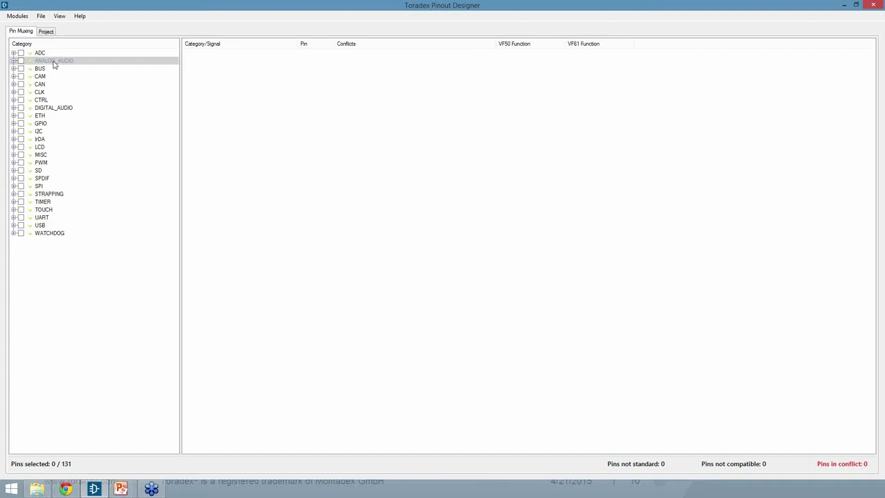
- Select the ETH_1 Ethernet signals, leaving out the ETH_1_1588 timer group
click(14, 116)
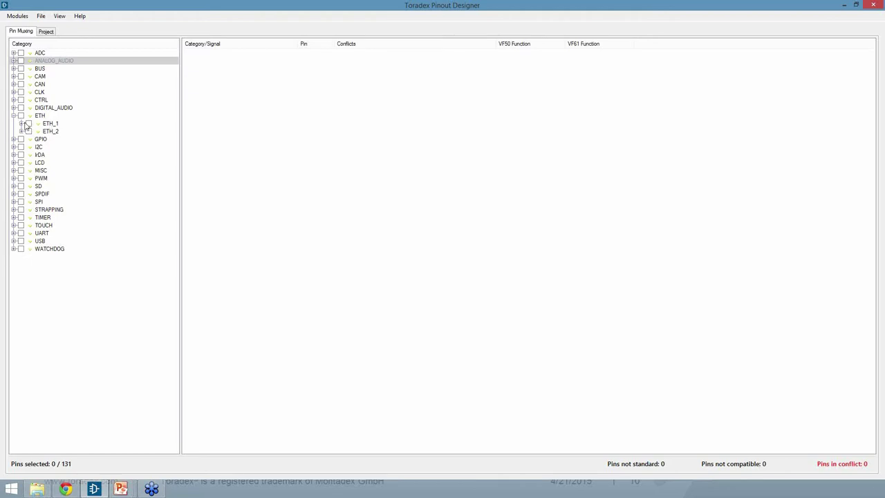
click(28, 124)
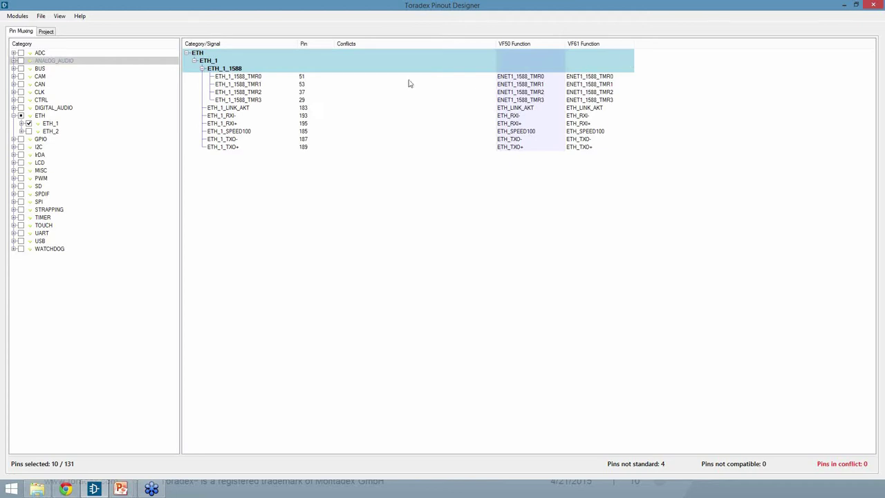
click(22, 124)
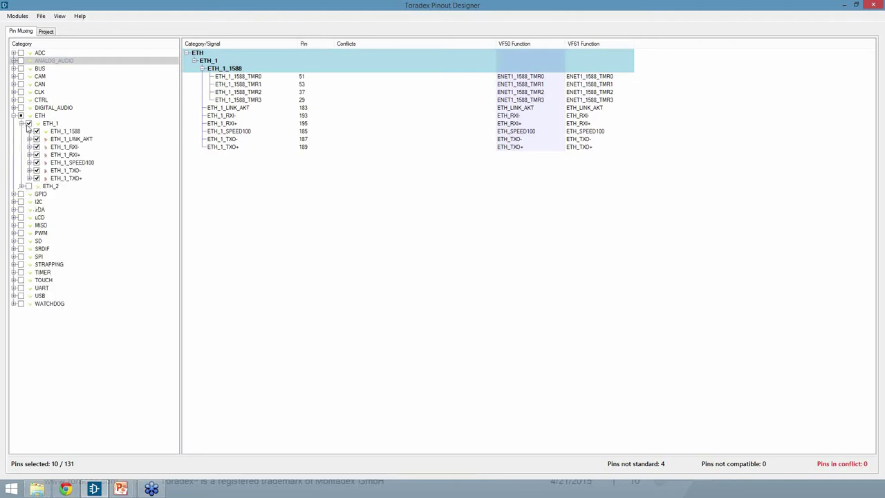
click(36, 131)
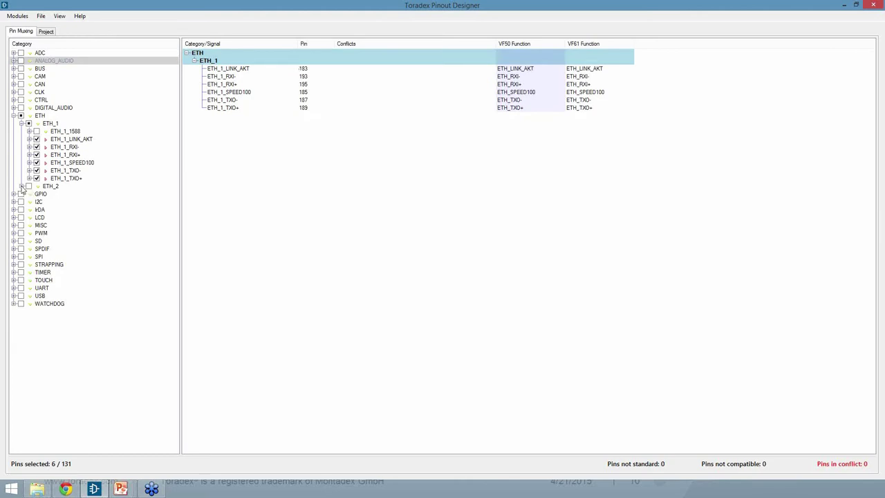
- Select the ETH_2_RMII signals, excluding 1588_TMR0, 1588_TMR1 and CLKIN, and collapse the ETH category
click(21, 186)
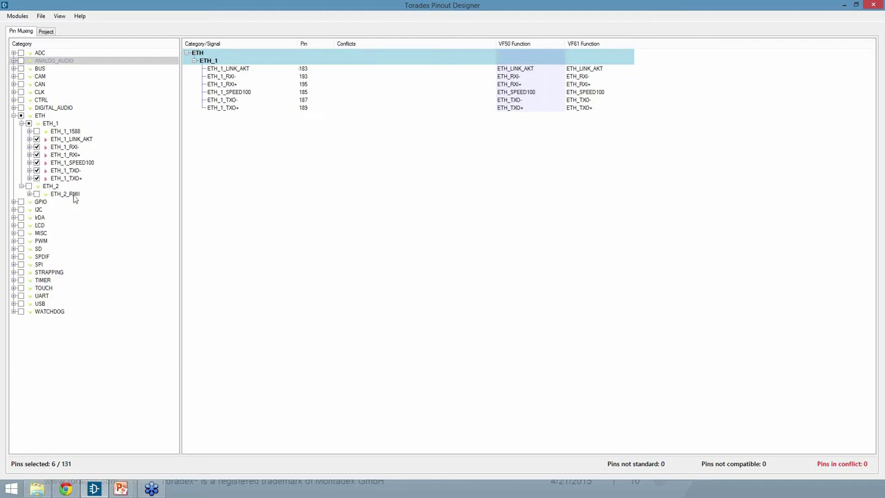
click(29, 194)
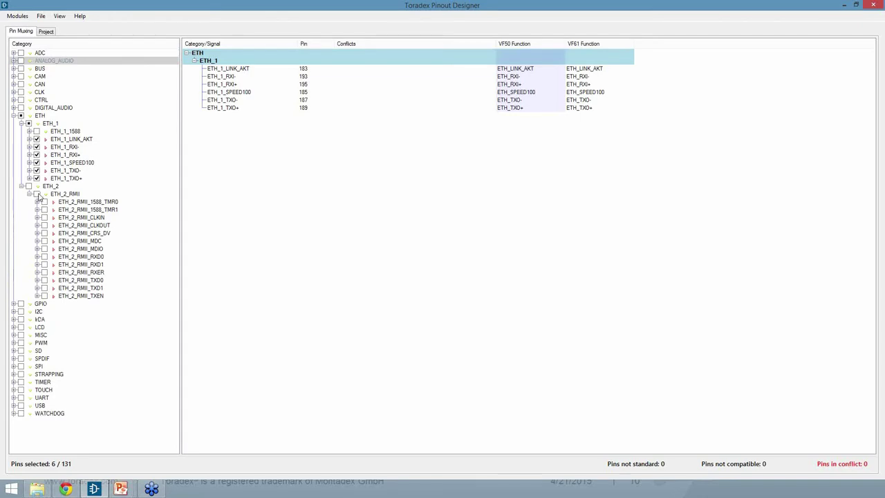
click(38, 194)
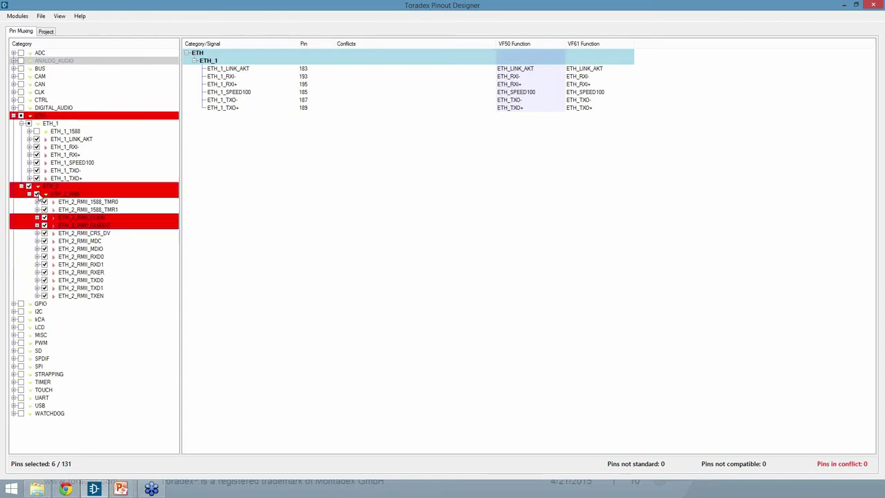
click(44, 209)
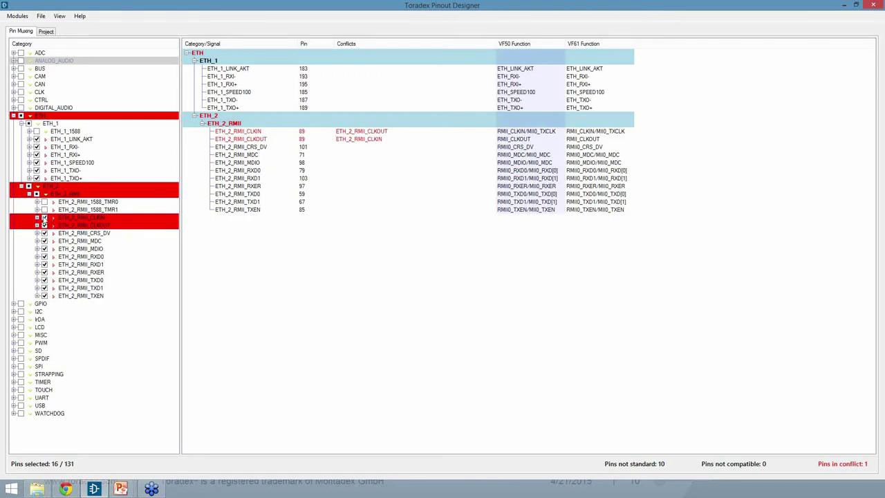
click(44, 217)
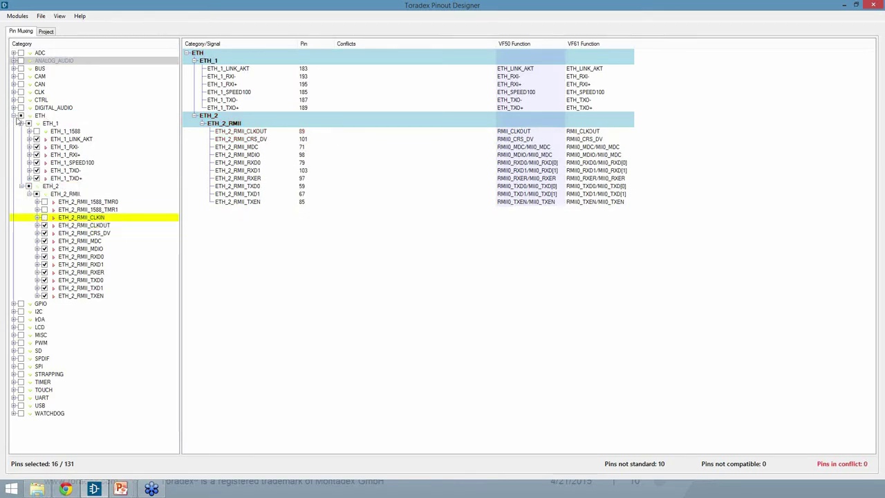
click(14, 115)
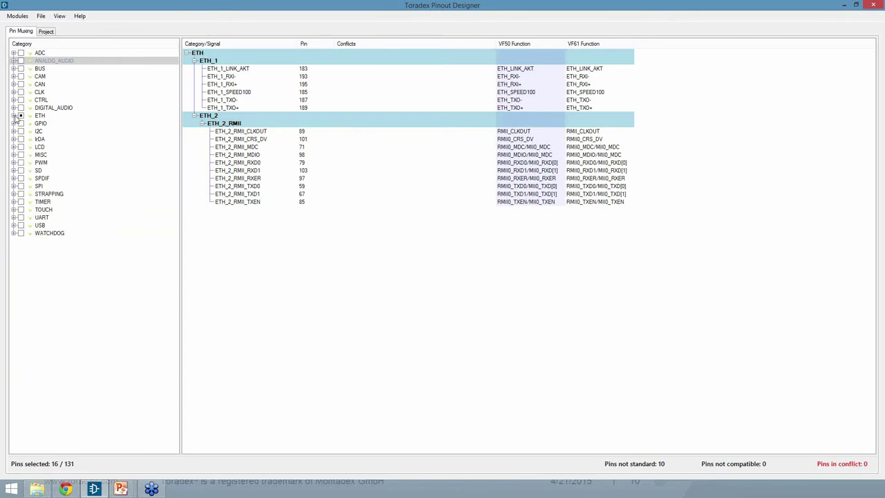
- Select the CAN_1 interface in the CAN category
click(14, 83)
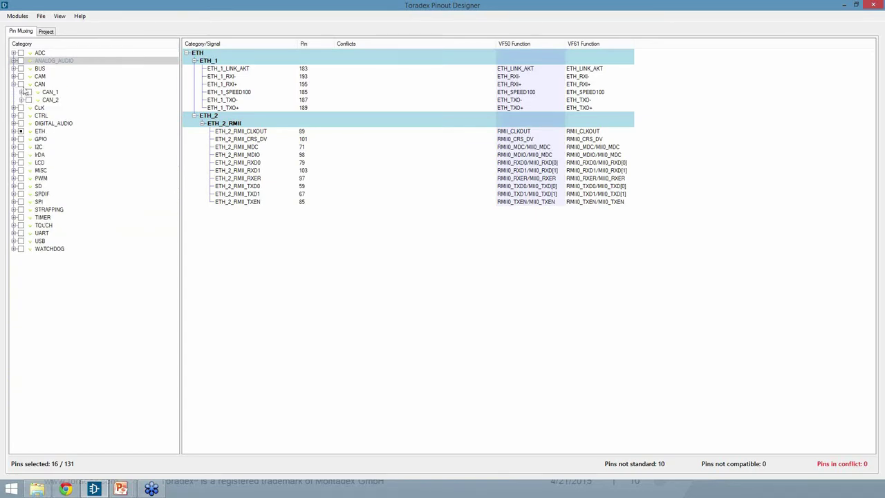
click(29, 92)
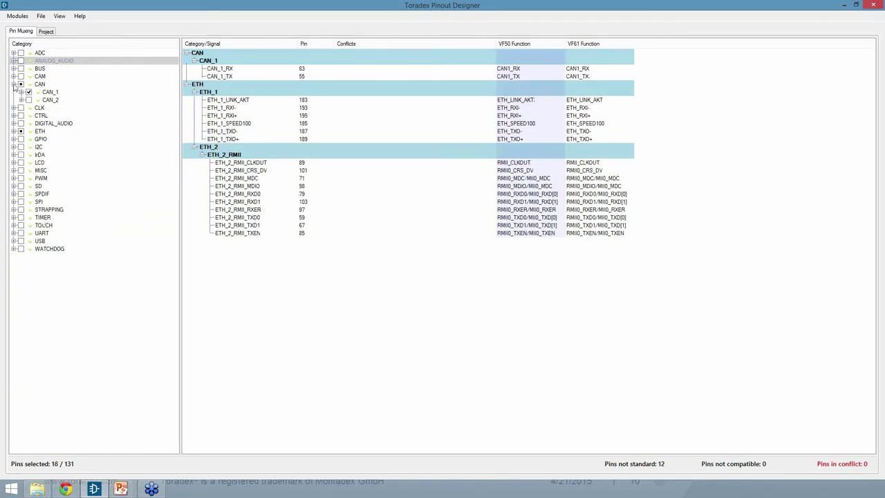
click(14, 84)
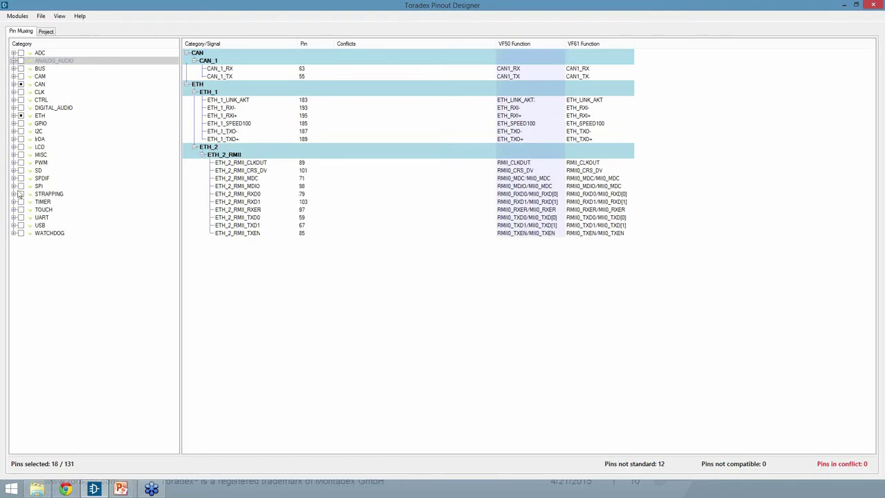
- Select the SD_1 card interface and the TOUCH_4-wire interface
click(14, 170)
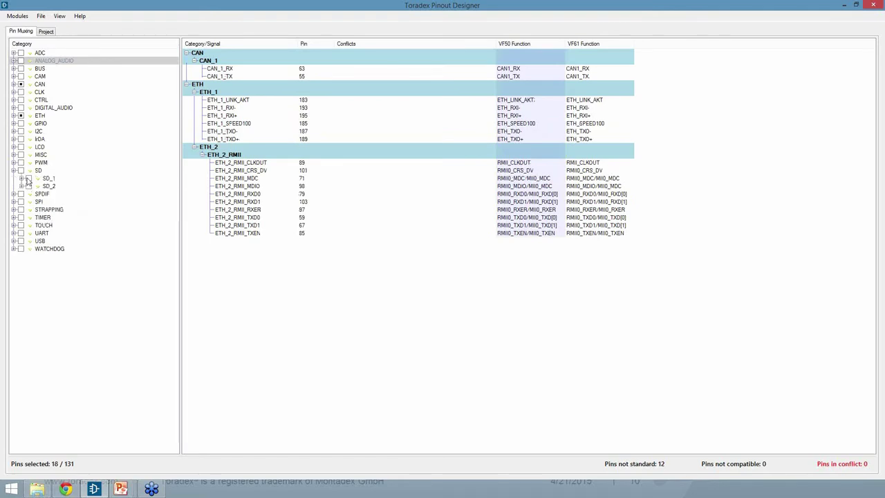
click(29, 179)
click(14, 170)
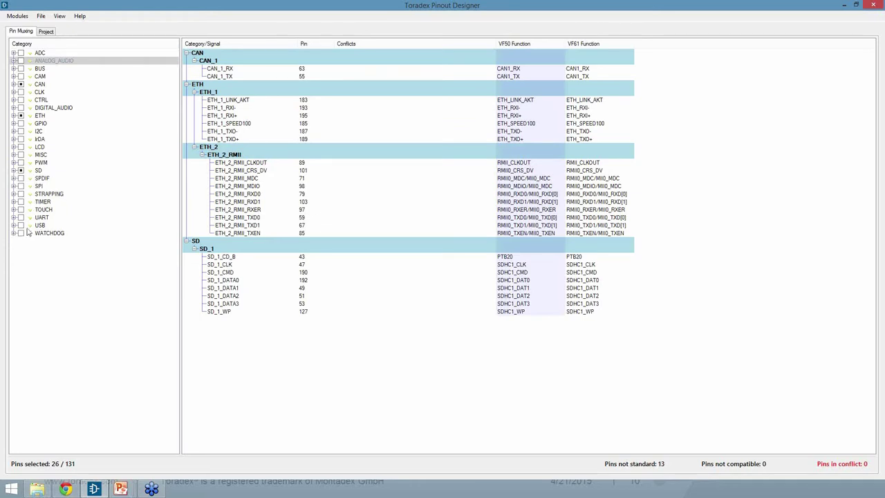
click(14, 210)
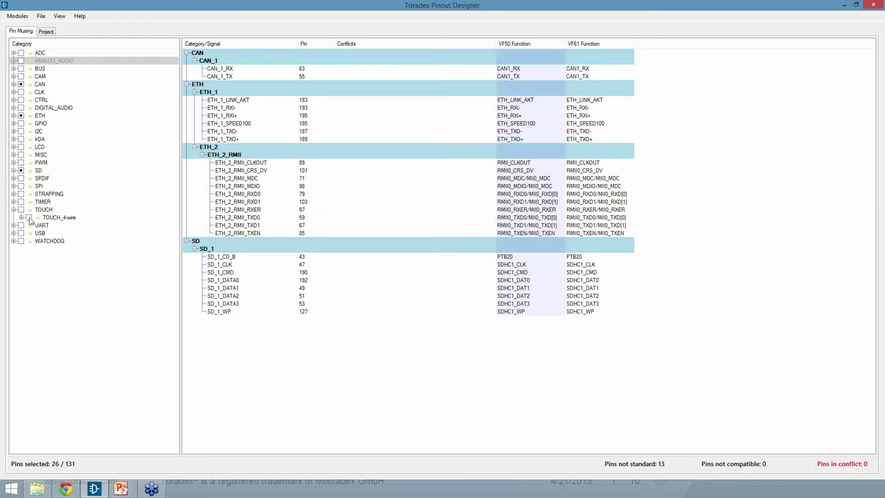
click(28, 217)
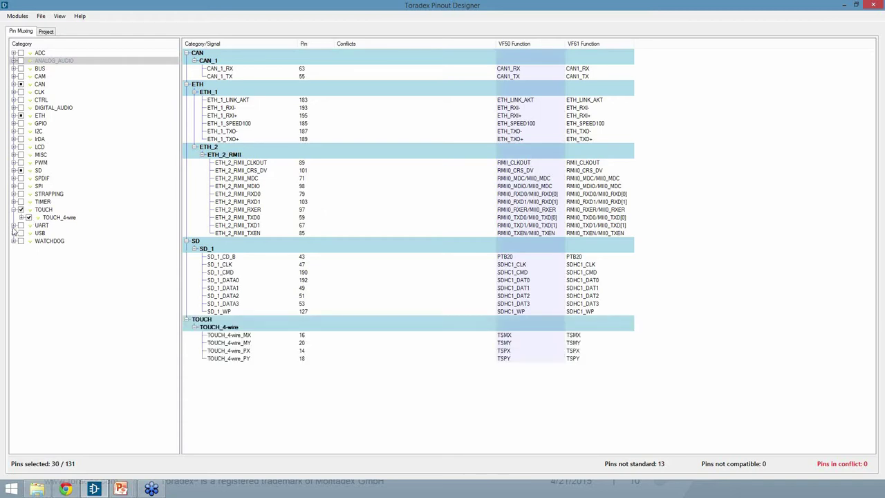
- Expand the UART category and select all signals of UART_A, UART_B and UART_C
click(14, 225)
click(21, 234)
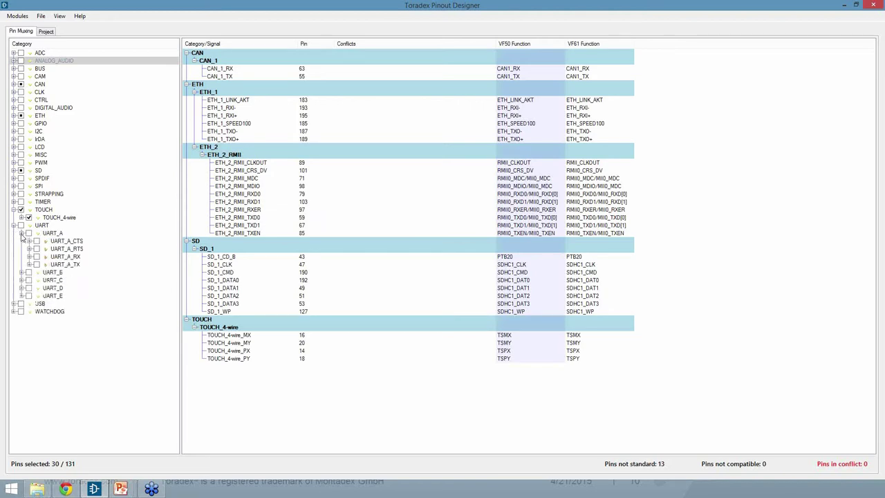
click(22, 273)
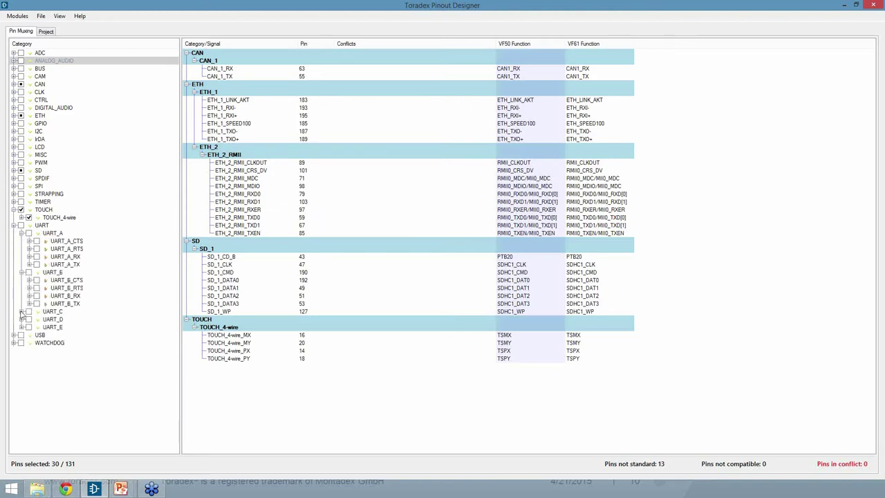
click(22, 311)
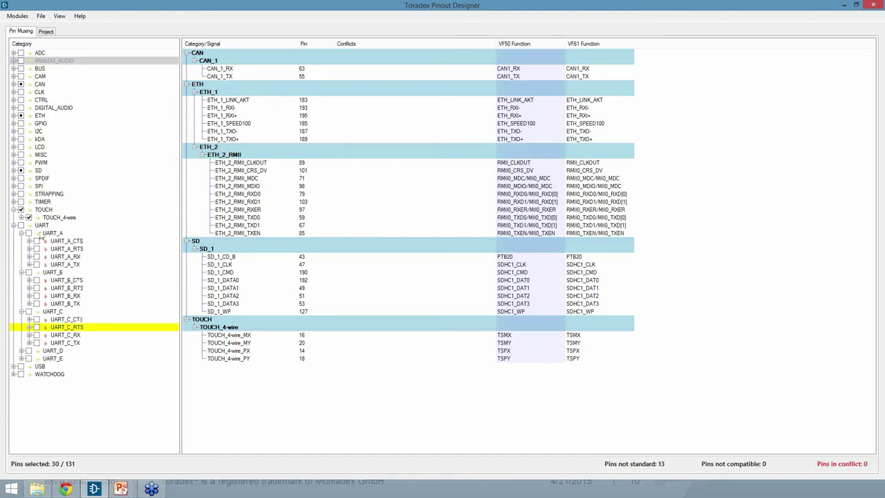
click(28, 233)
click(28, 273)
click(28, 312)
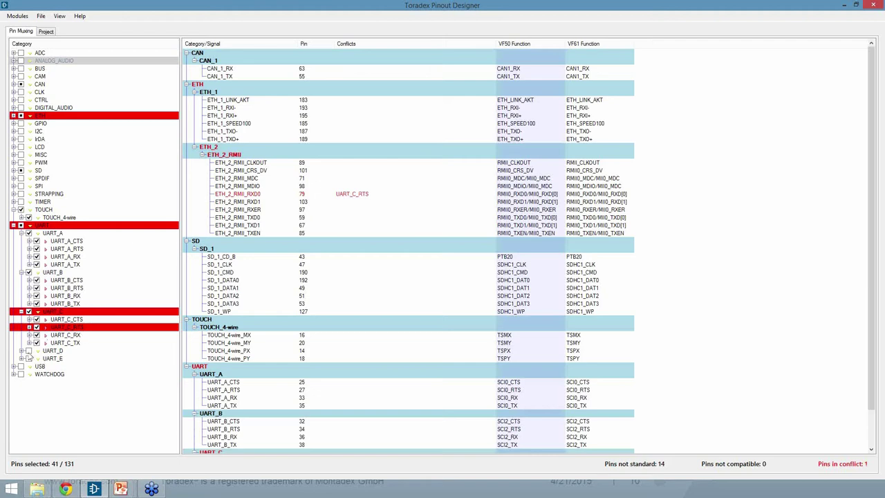
- Select only the RX and TX signals of UART_D, and collapse the TOUCH and UART categories
click(22, 351)
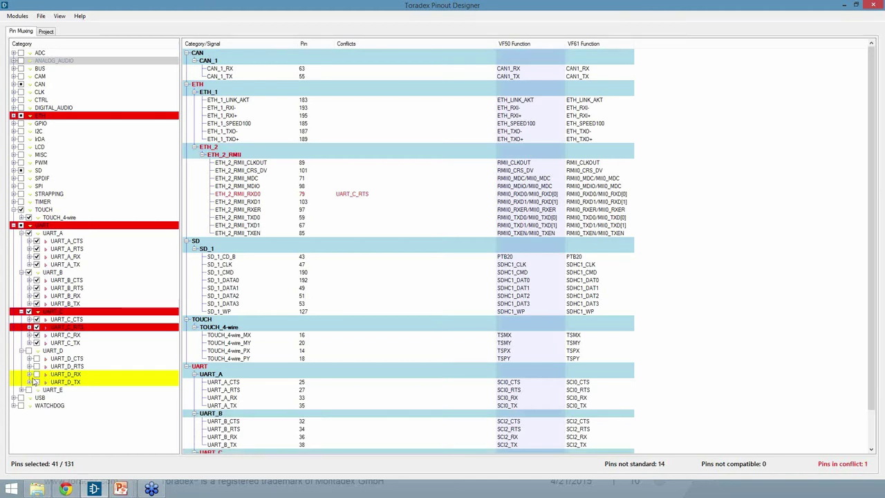
click(37, 374)
click(36, 383)
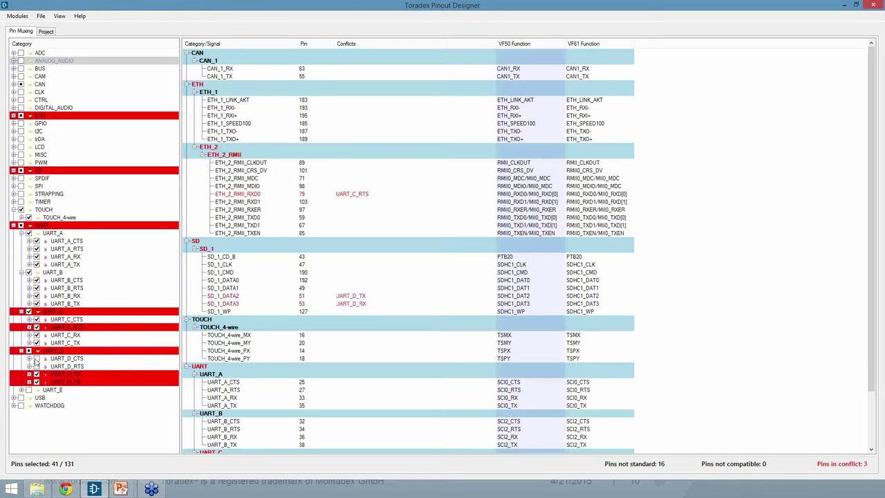
click(22, 351)
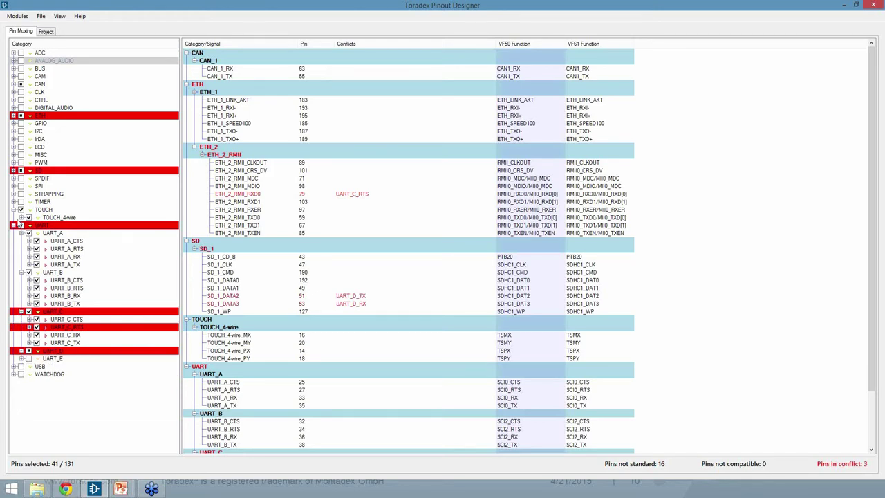
click(13, 209)
click(13, 217)
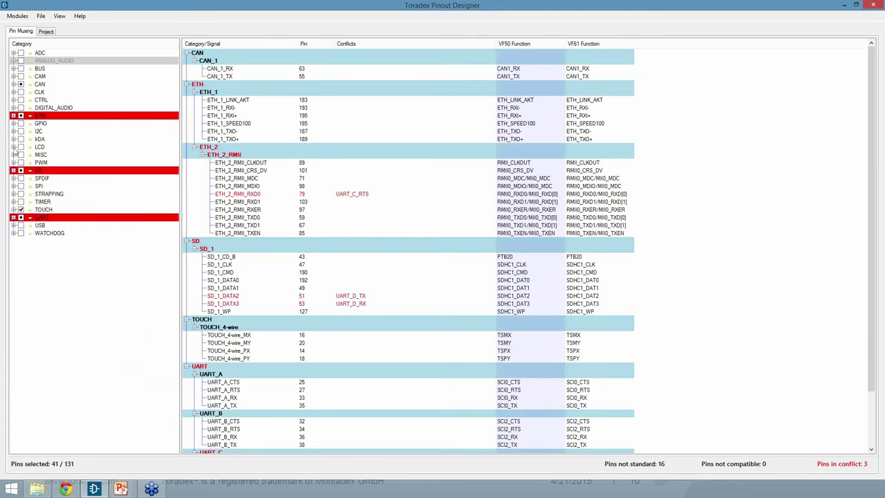
- Select the 18-bit display interface LCD_1_18bit under LCD_1
click(13, 147)
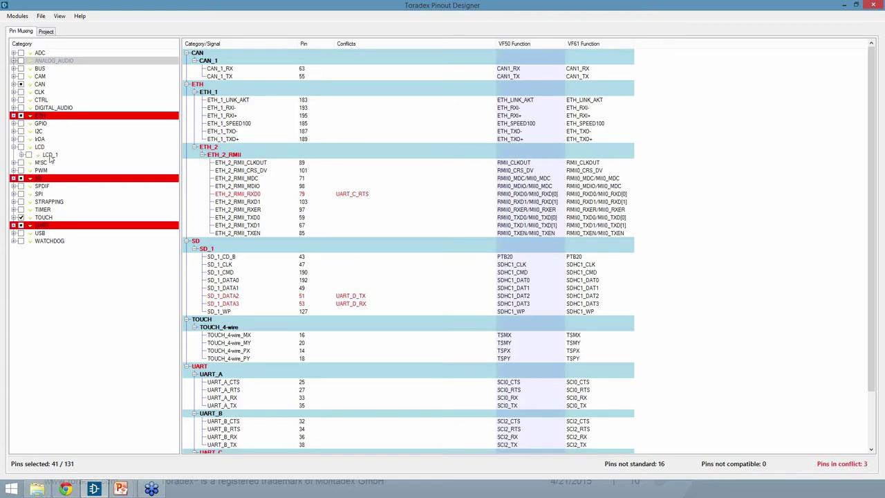
click(21, 155)
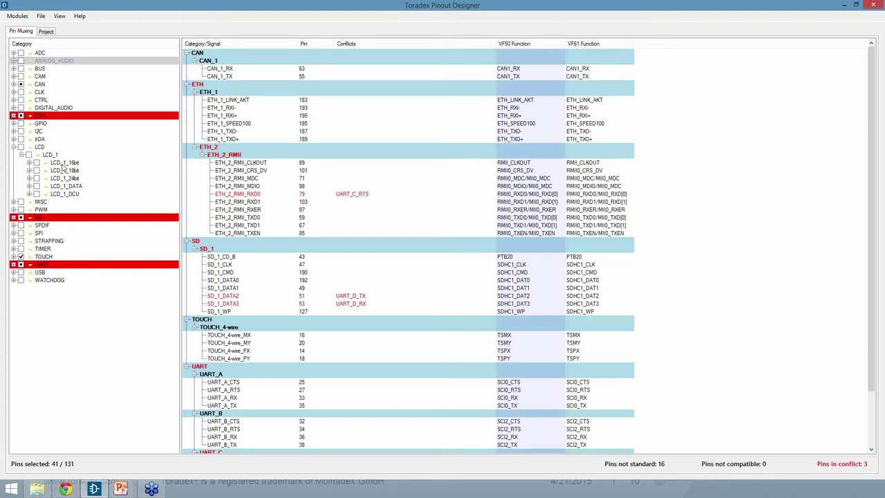
click(36, 170)
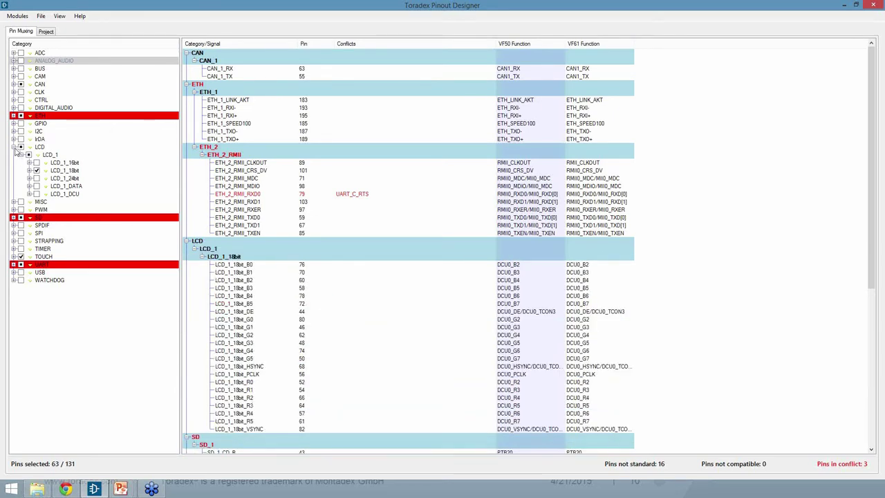
click(13, 147)
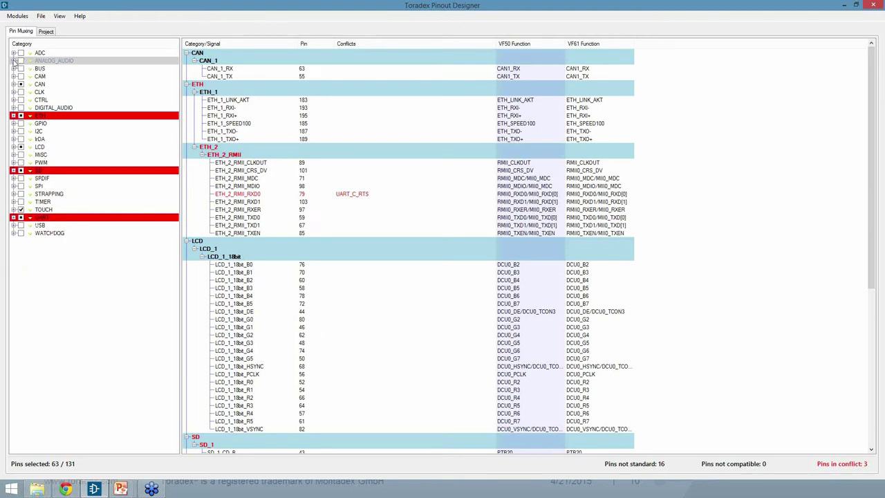
- Select the analog audio signals HEADPHONE_GND, HEADPHONE_L and HEADPHONE_R
click(14, 61)
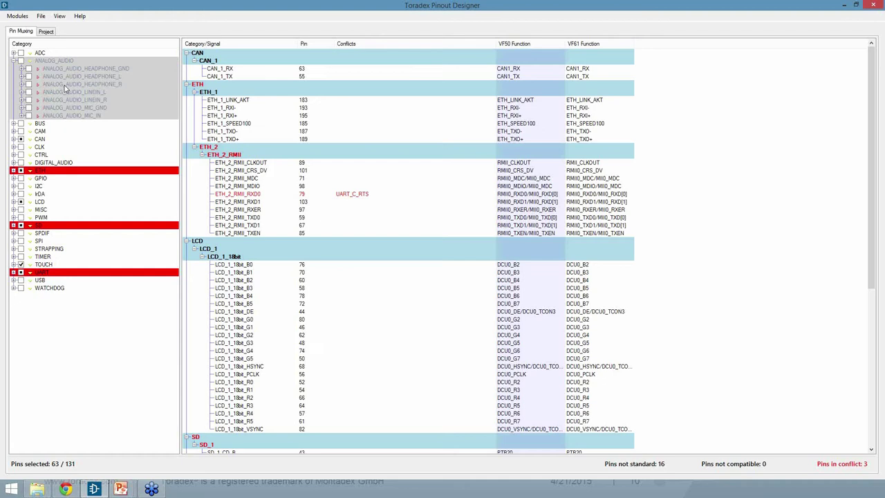
click(28, 69)
click(29, 84)
drag(873, 170, 873, 152)
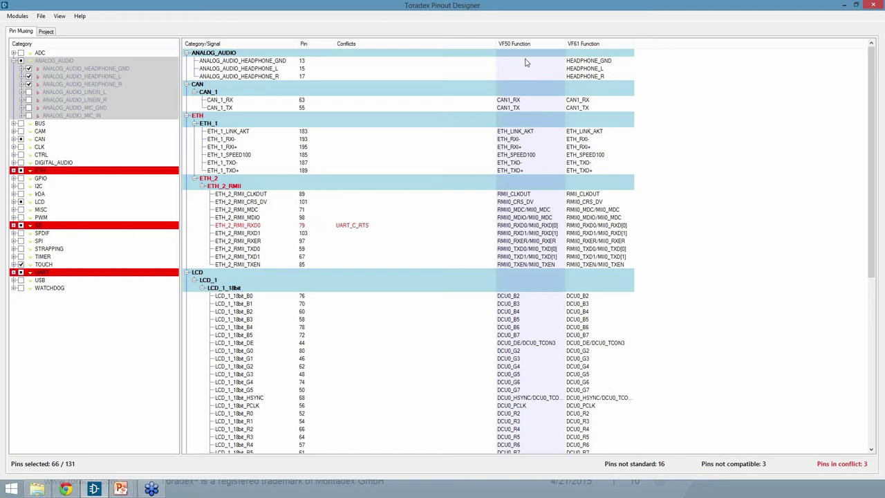
click(14, 61)
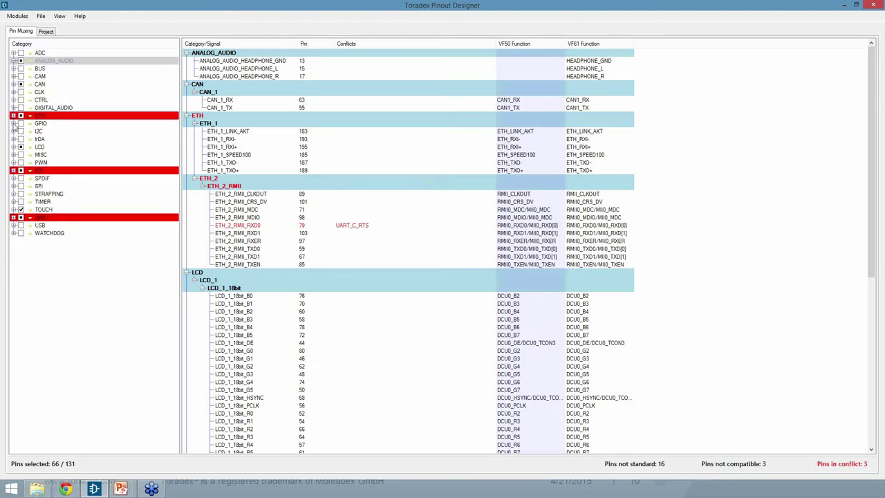
- Expand the GPIO category and test GPIO_SODIMM_101 for a pin conflict by selecting it and clearing it again
click(14, 123)
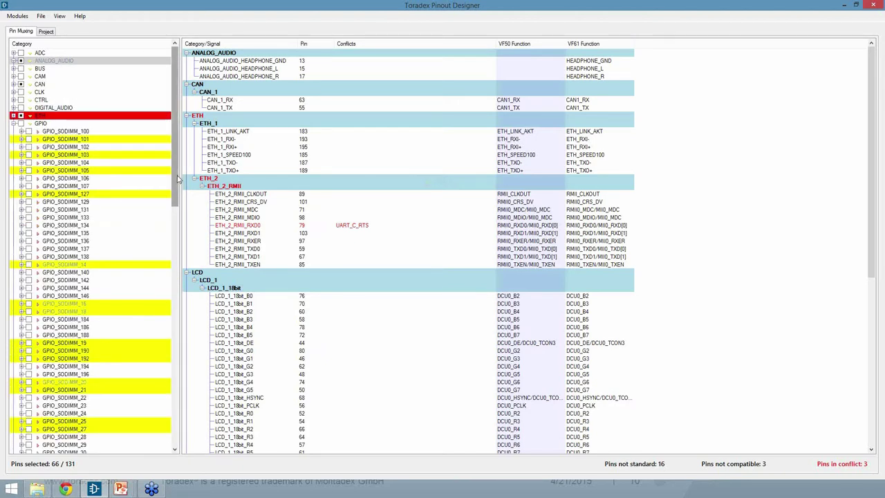
drag(175, 185, 176, 198)
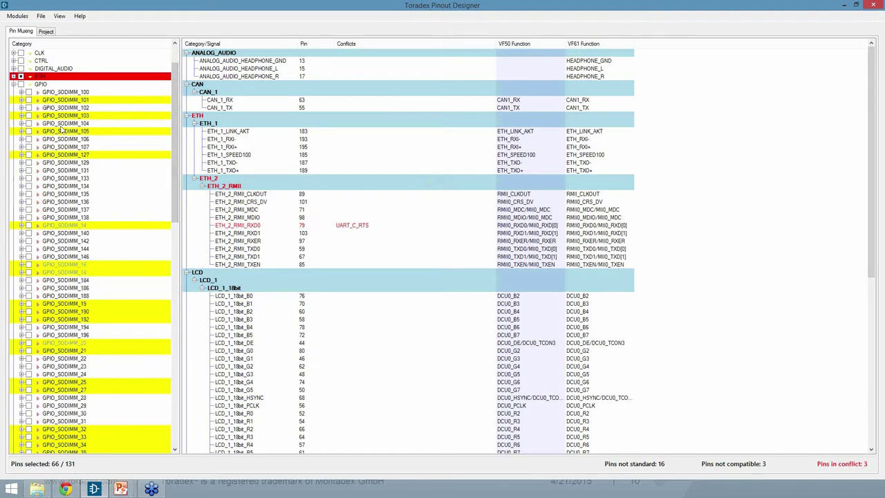
click(29, 101)
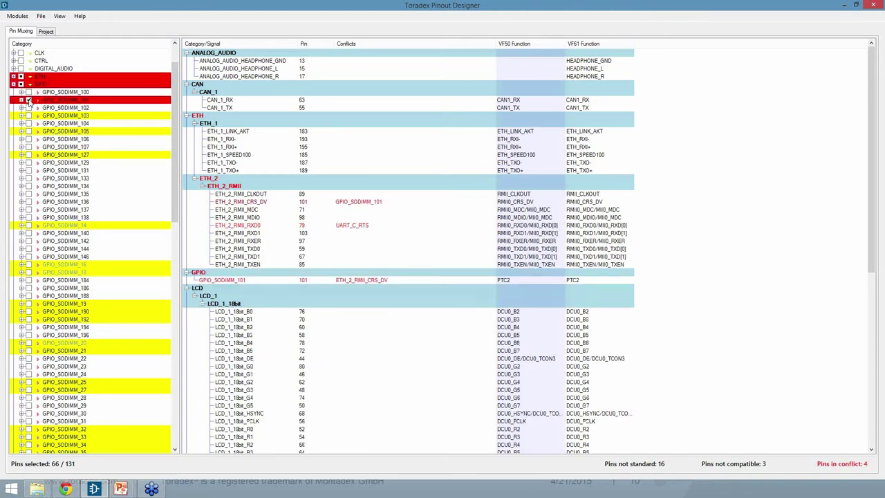
click(29, 101)
- Select GPIO_SODIMM 100, 102, 104, 106, 107, 129 and 131, and collapse the GPIO category
click(28, 92)
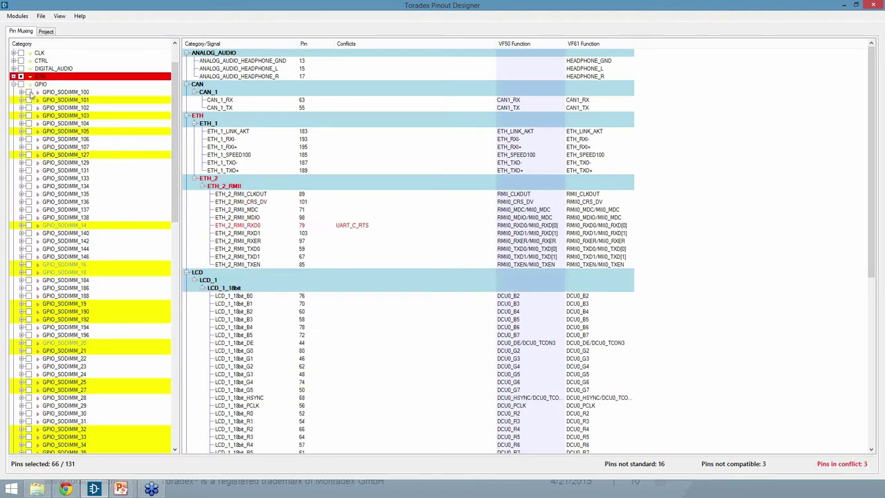
click(29, 108)
click(29, 123)
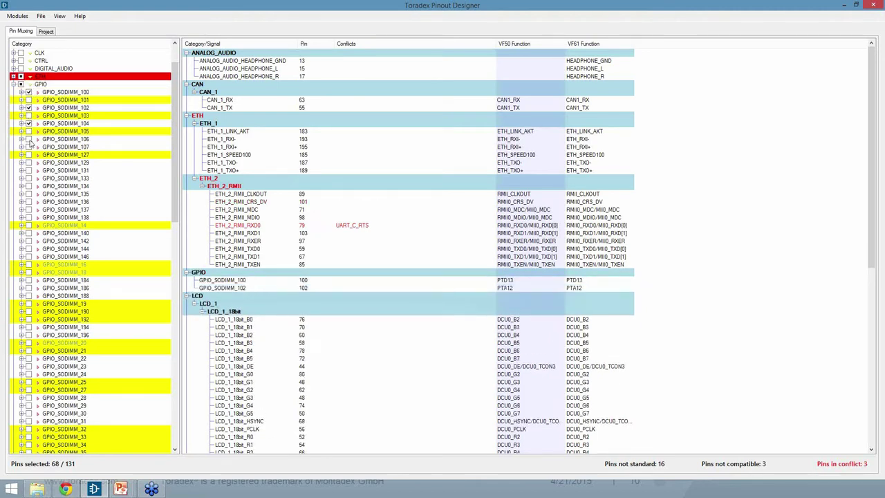
click(28, 147)
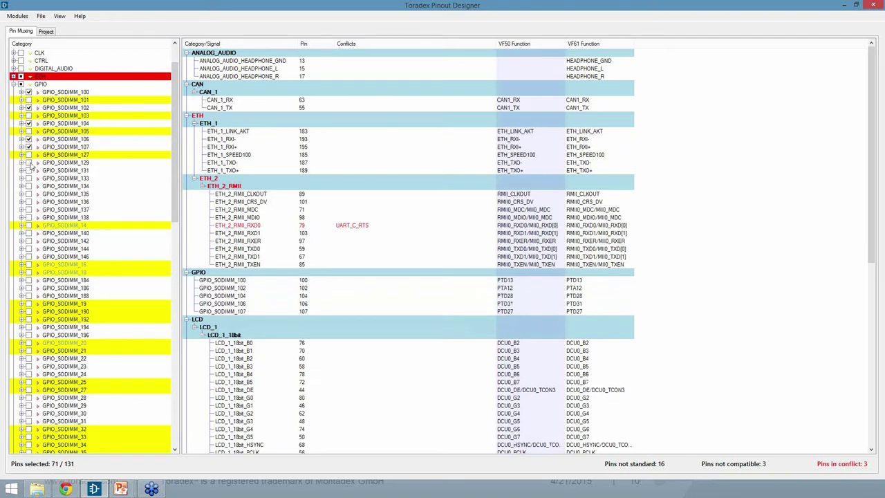
click(28, 162)
click(28, 170)
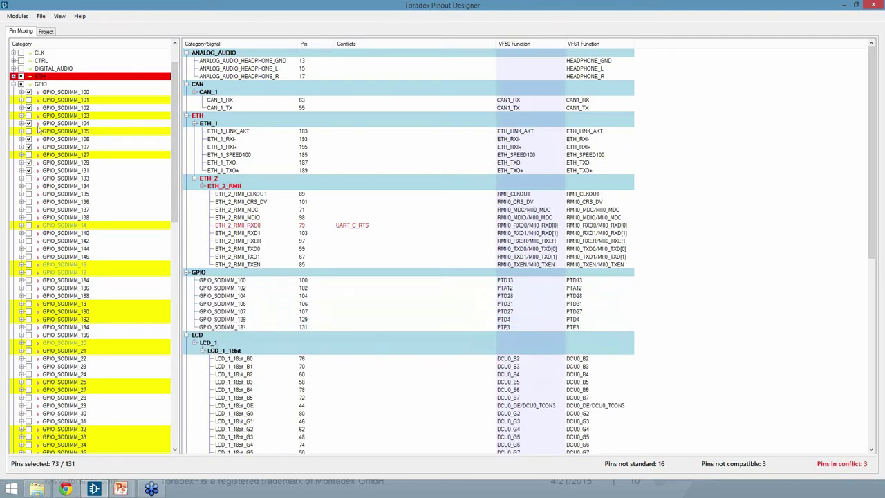
click(13, 83)
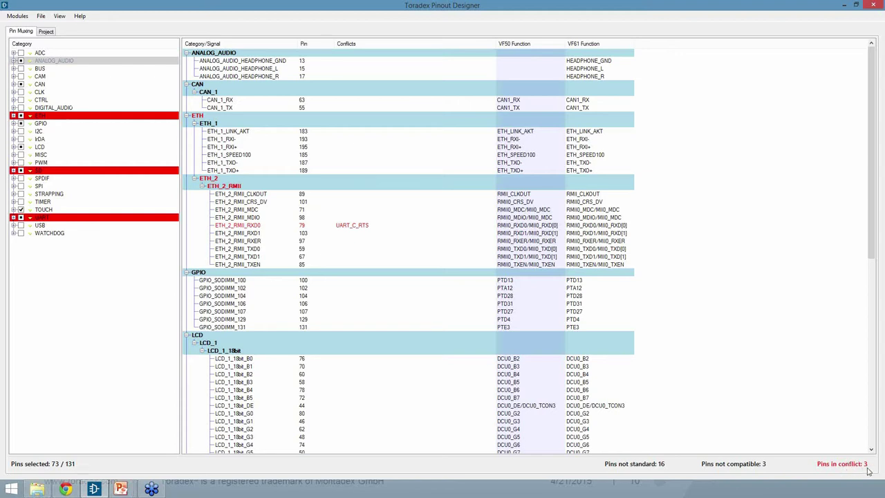
- Expand the ETH category down to ETH_2_RMII_RXD0 and examine its available pins and its conflicting signal
click(13, 116)
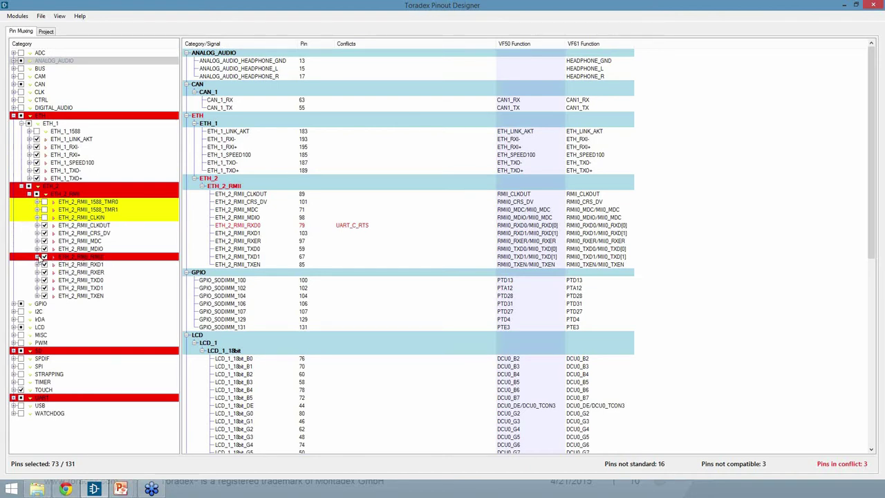
click(37, 257)
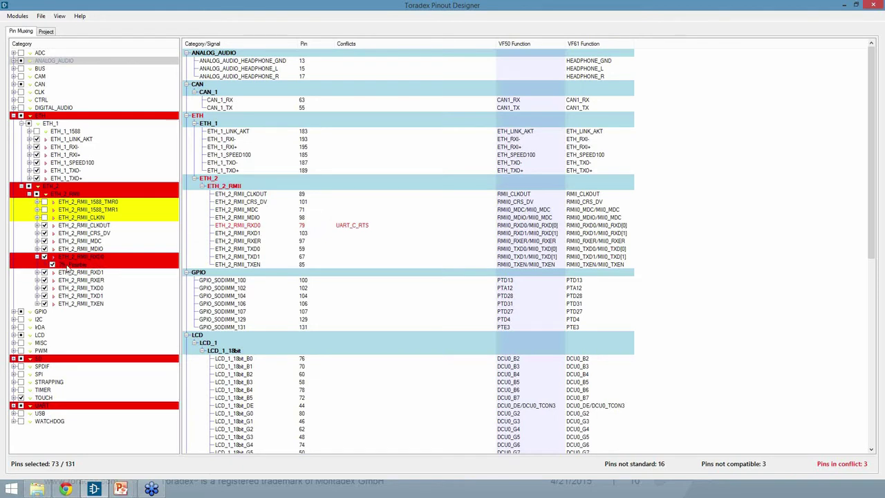
click(69, 264)
click(344, 241)
click(350, 227)
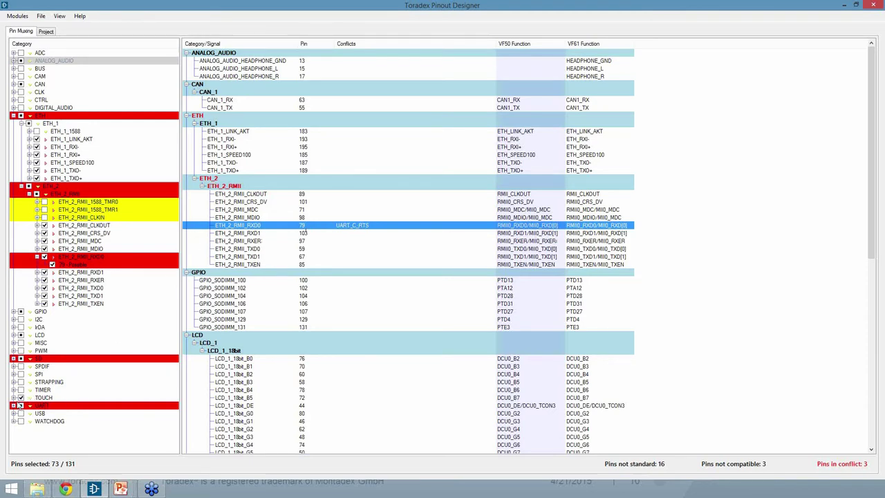
- Expand UART_C_RTS in the UART category and assign the signal to pin 94
click(14, 405)
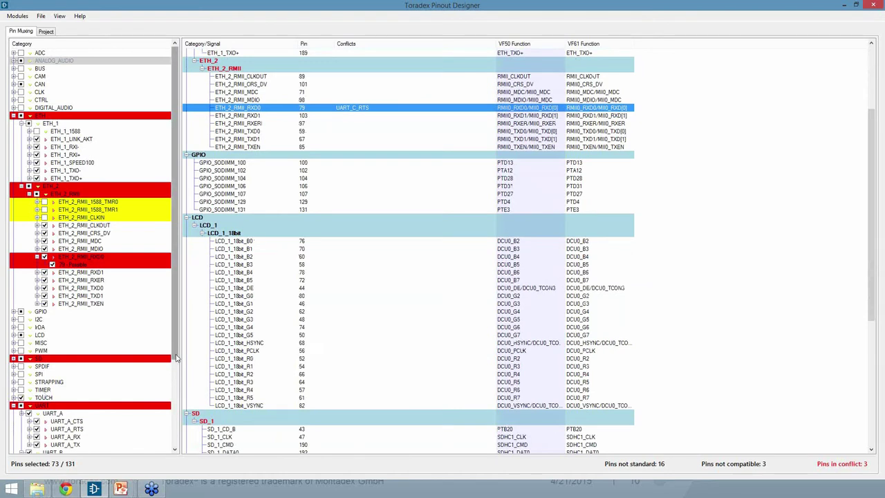
scroll(82, 414, down, 5)
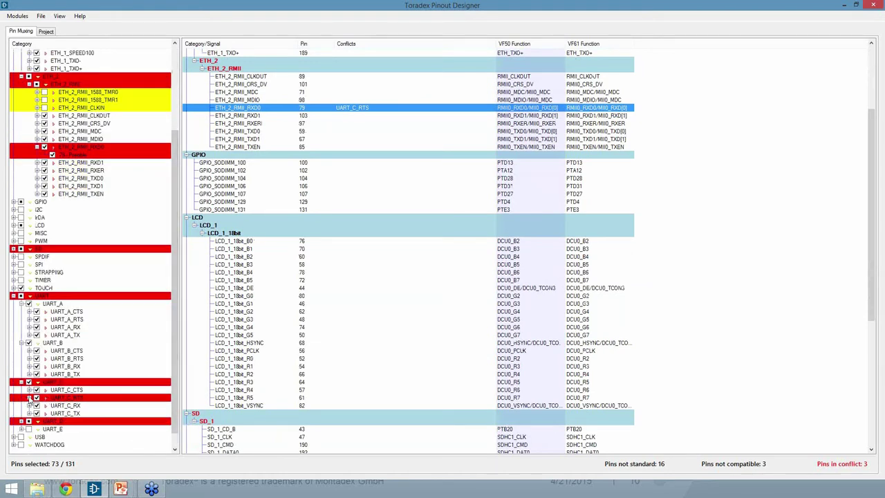
click(28, 398)
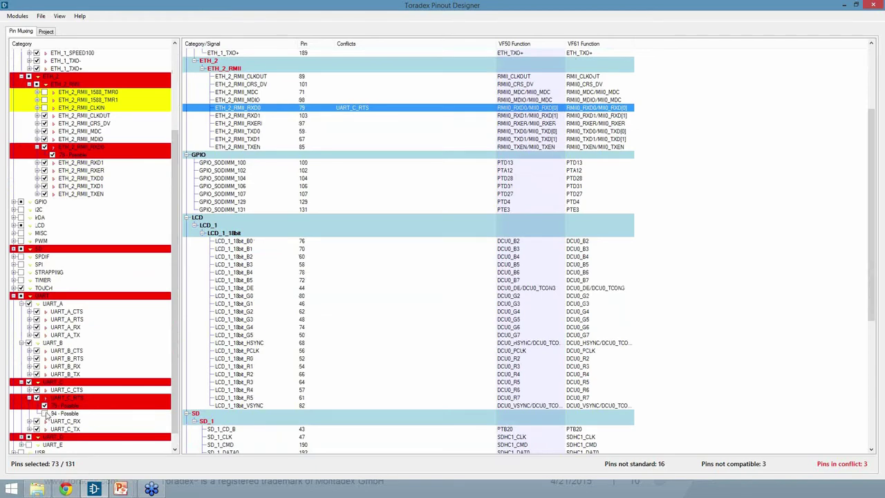
click(45, 413)
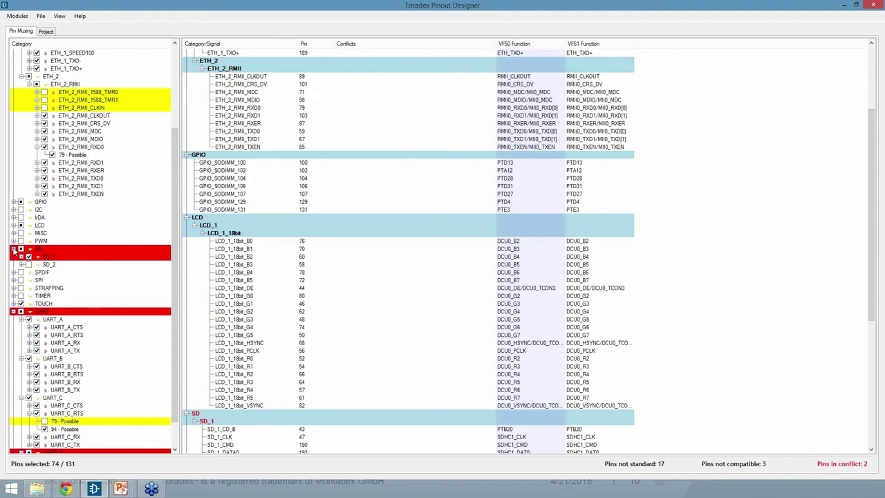
- Expand SD_1_DATA2 and SD_1_DATA3 to examine their pin options and which signals they conflict with
click(21, 257)
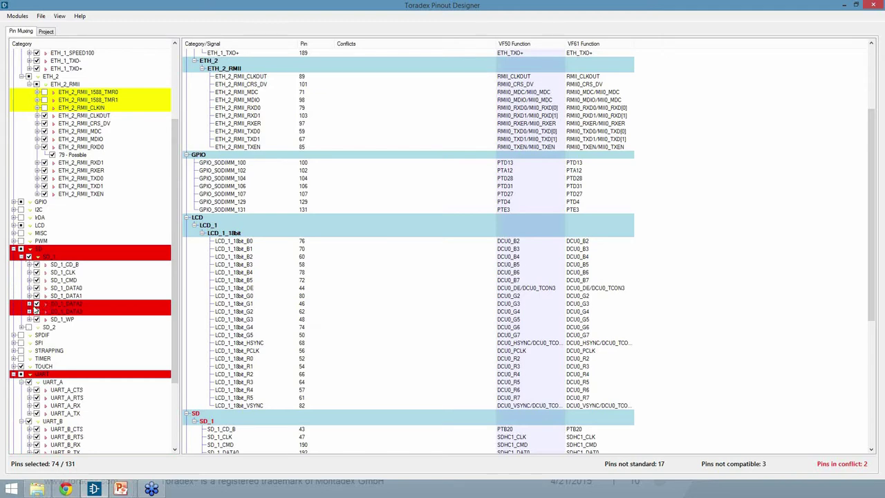
click(29, 304)
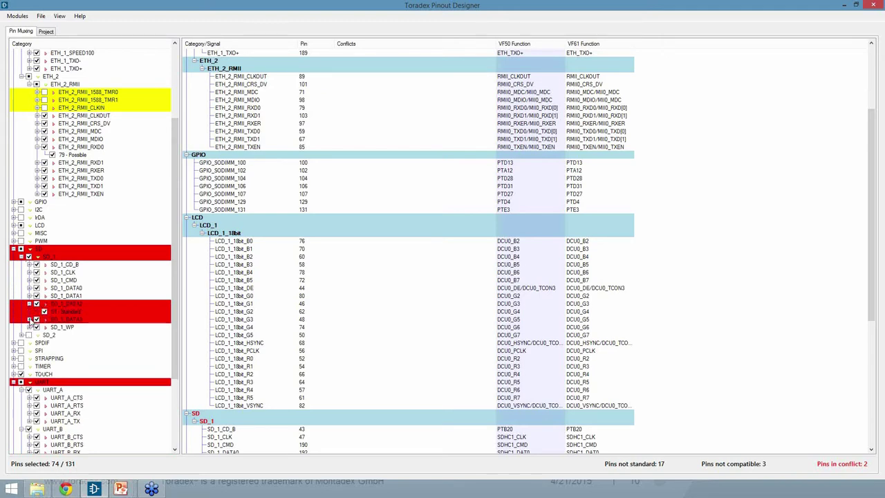
click(29, 320)
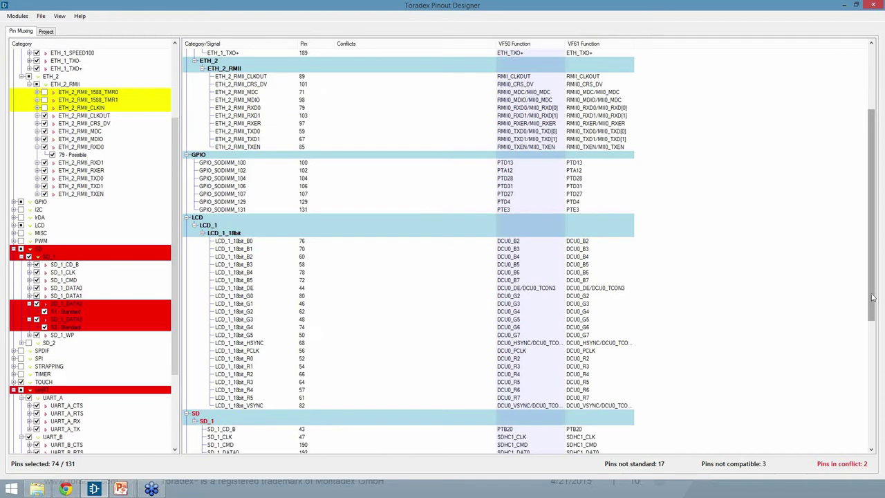
scroll(873, 297, down, 9)
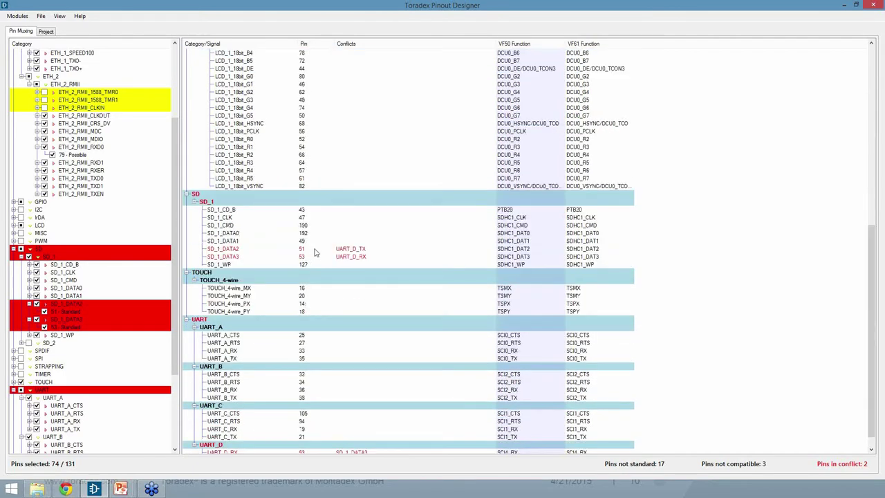
click(316, 249)
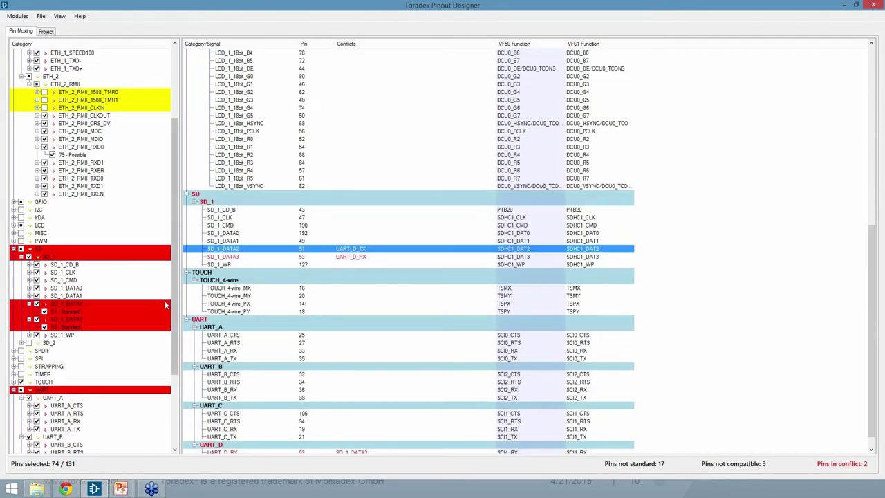
- Expand the pin options of UART_D_RX and UART_D_TX and the SD_2 signals to look for alternatives to the conflicting pins
scroll(176, 332, down, 5)
click(21, 421)
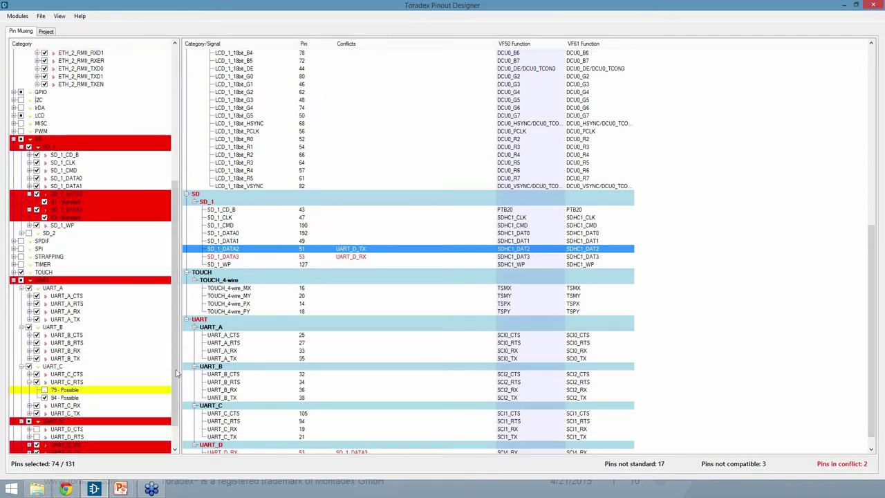
scroll(176, 377, down, 2)
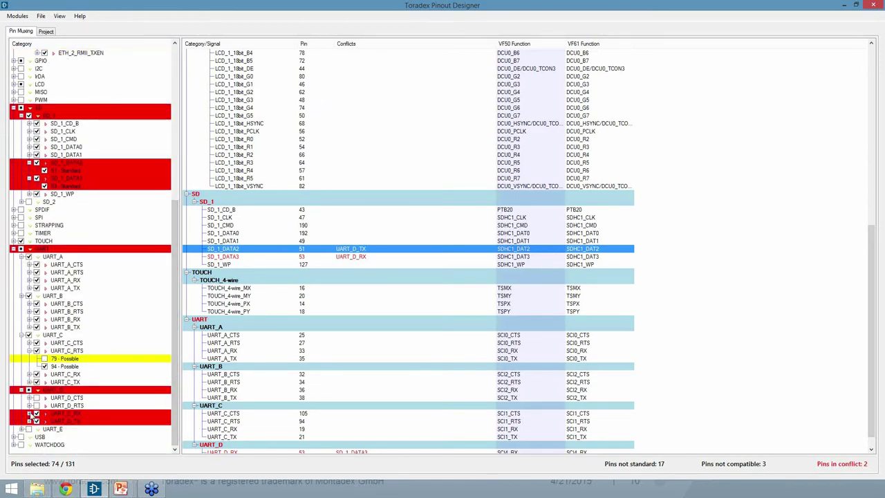
click(29, 413)
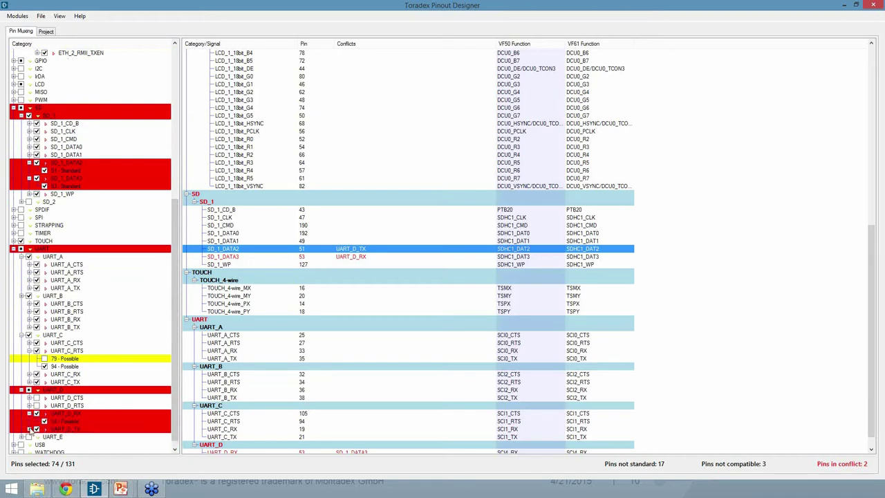
click(29, 429)
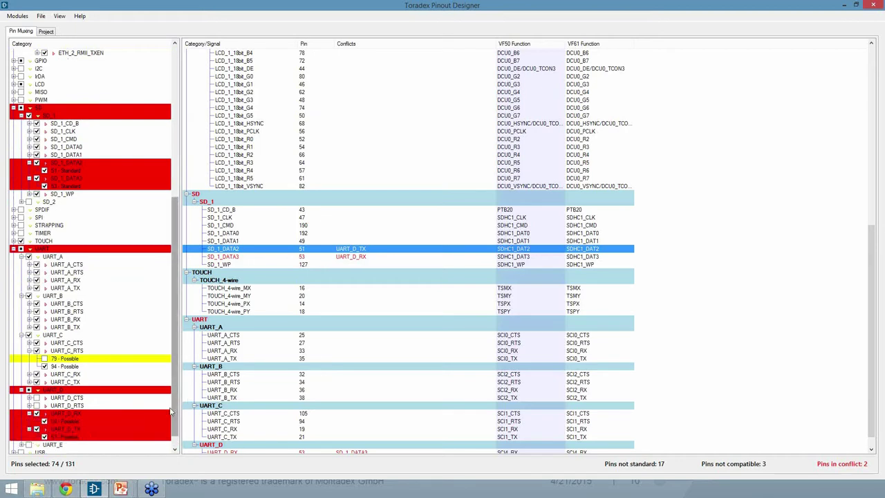
scroll(176, 414, down, 1)
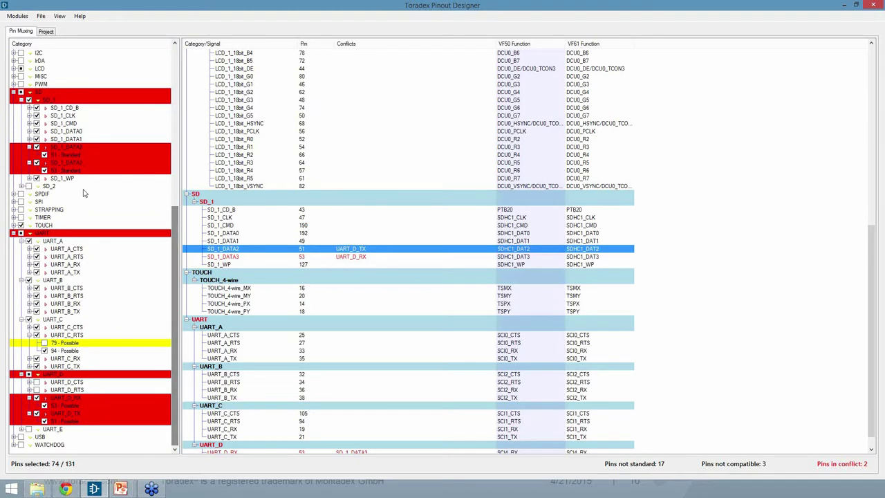
click(21, 187)
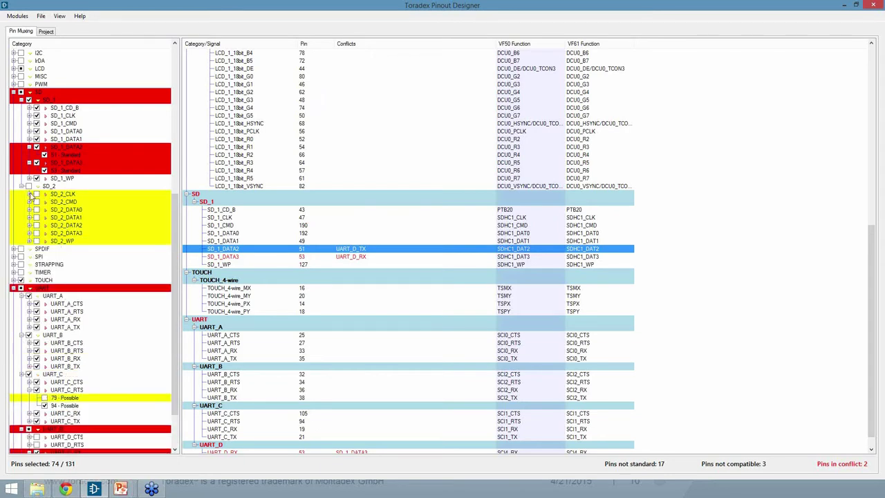
- Select UART_E_RX and UART_E_TX in place of UART_D, and deselect the UART_D signals
scroll(175, 391, down, 3)
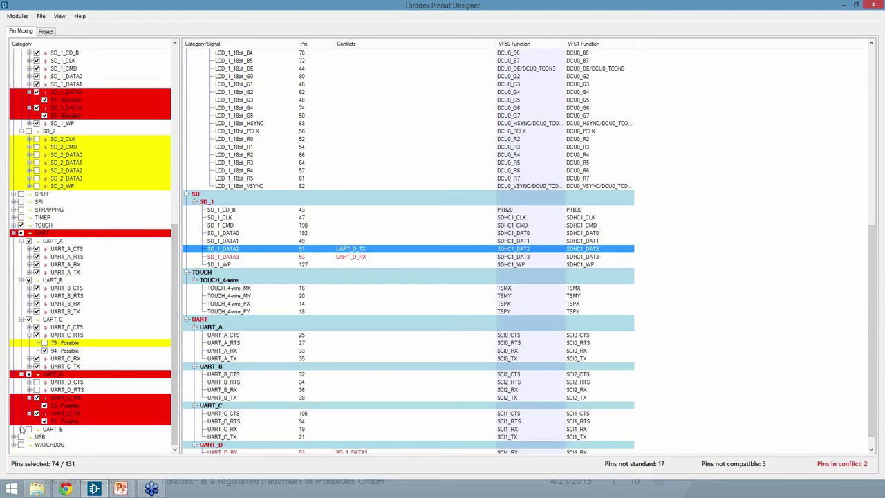
click(22, 428)
click(37, 445)
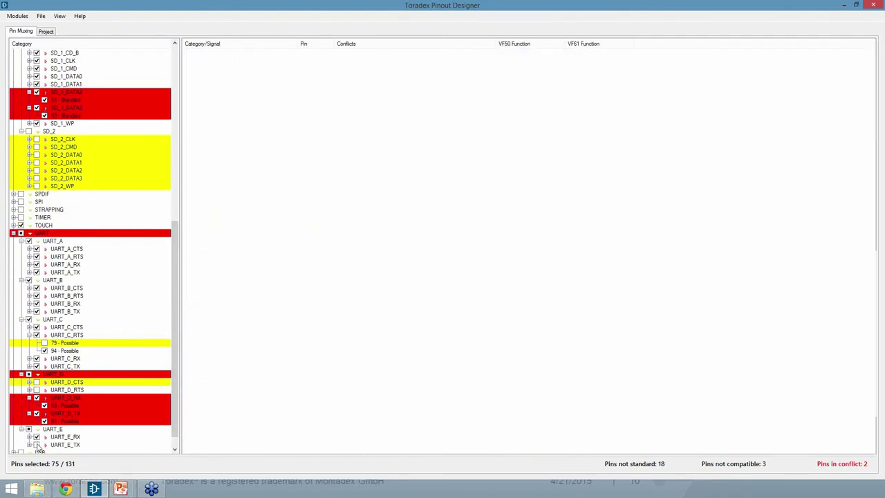
click(37, 389)
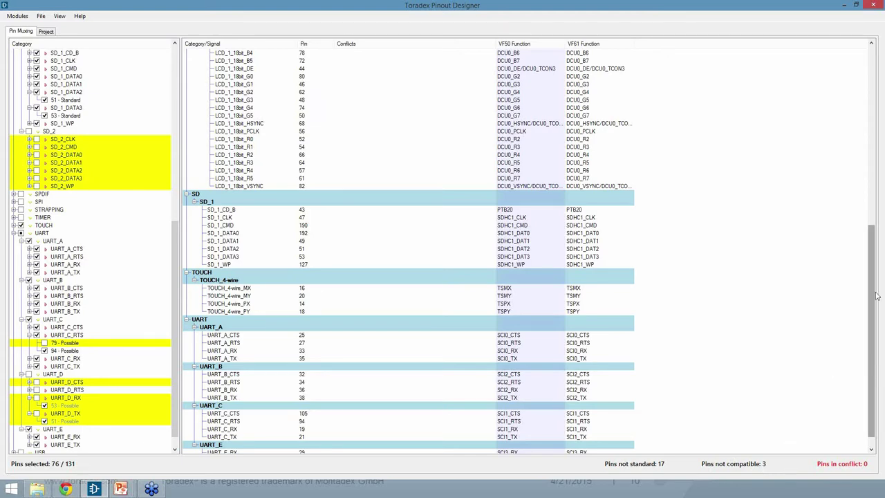
- Show the compatibility type for both modules and review it across the selected signals
drag(872, 296, 682, 55)
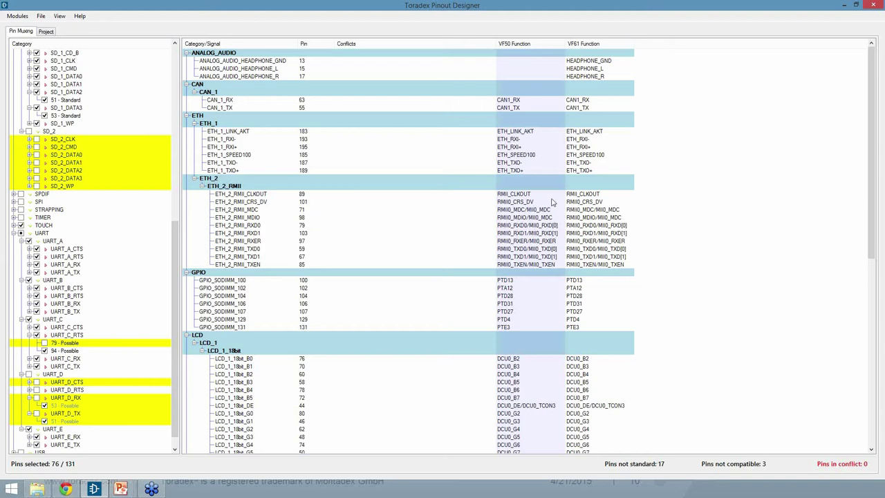
click(60, 17)
mouse_move(78, 38)
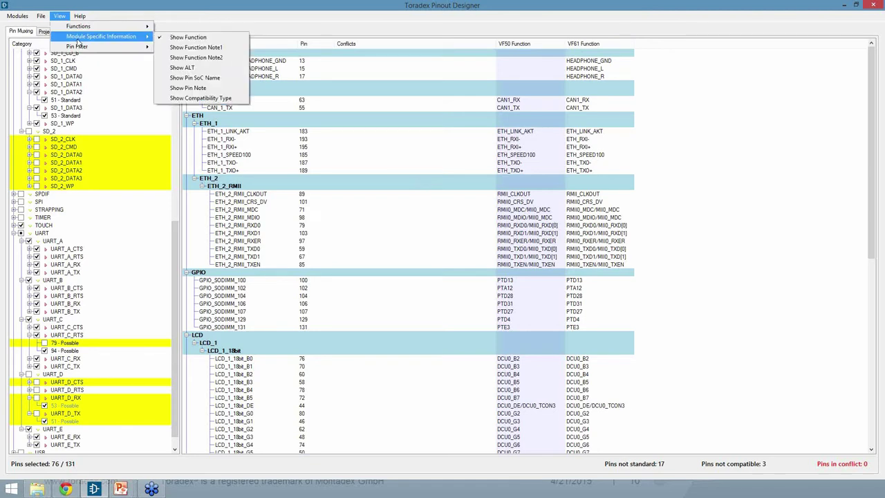
click(213, 100)
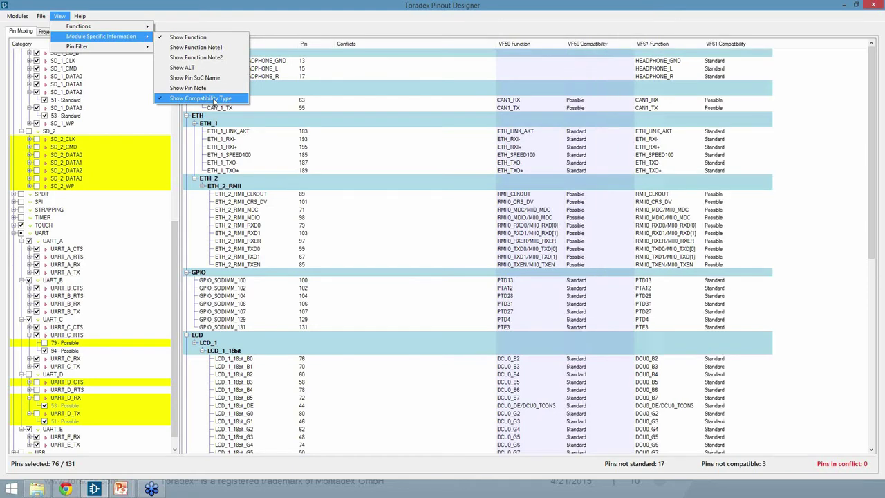
click(629, 147)
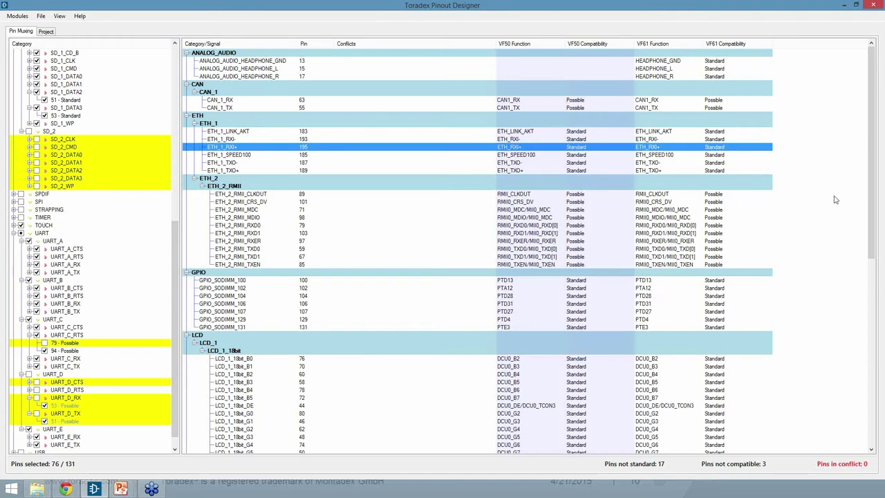
scroll(873, 217, down, 9)
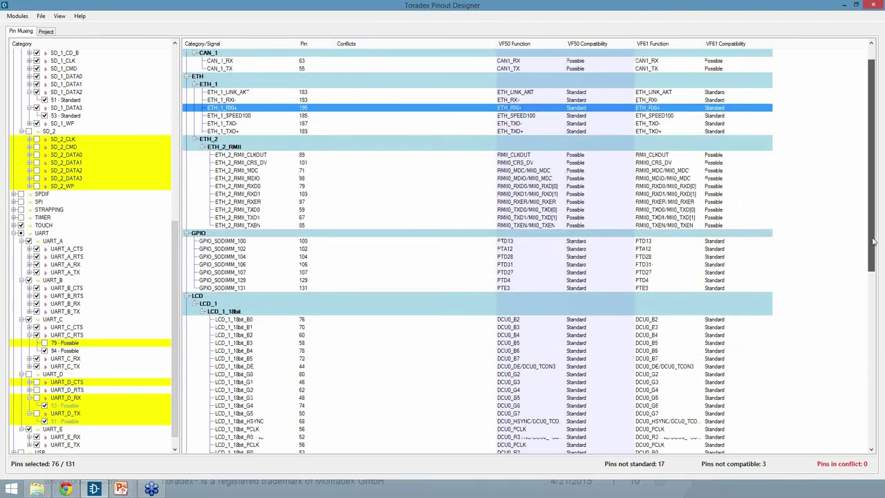
drag(870, 286, 863, 168)
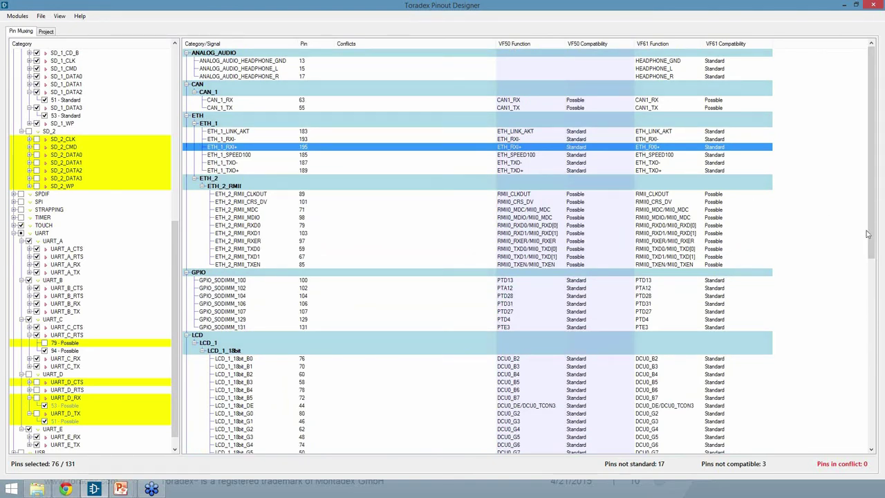
- Hide the compatibility type information for the VF50 and VF61 modules
click(59, 16)
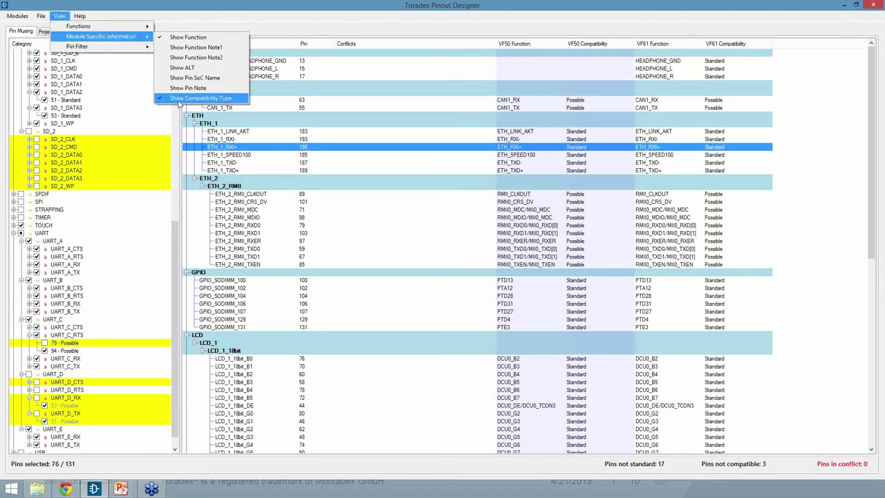
click(178, 99)
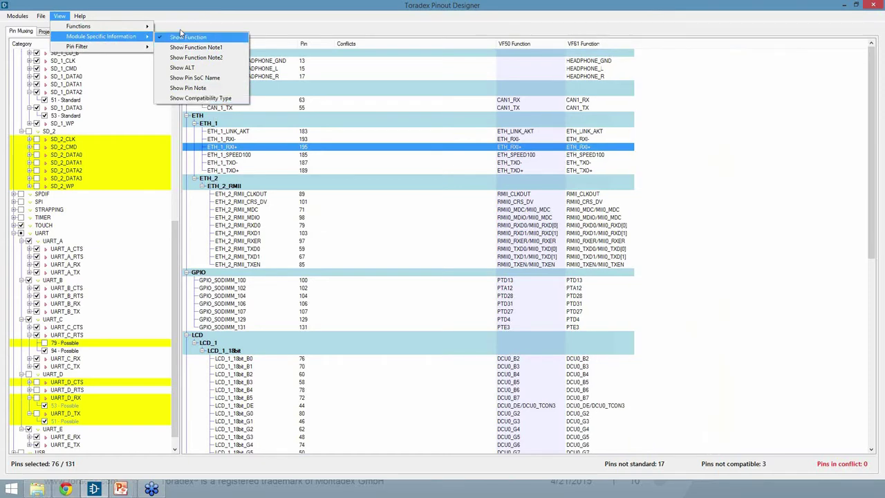
click(171, 11)
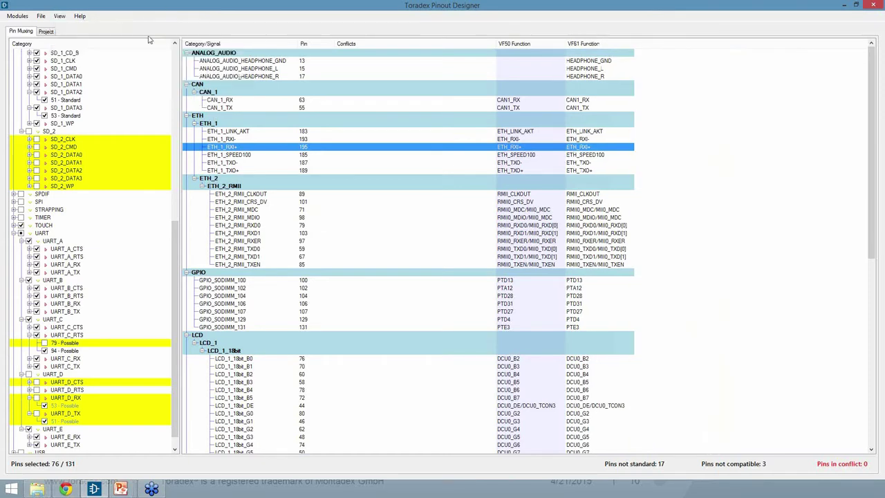
- Add the Colibri iMX6 module to the comparison and review its functions against VF50 and VF61 across the selected signals
click(20, 16)
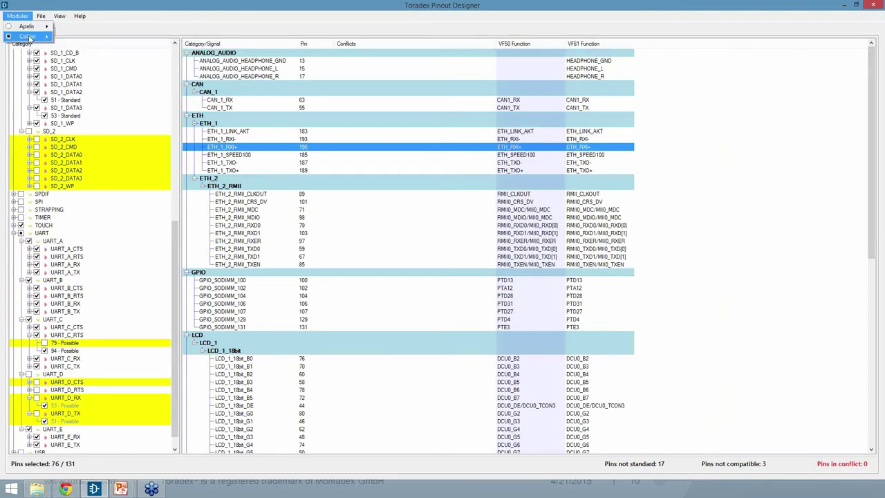
mouse_move(27, 37)
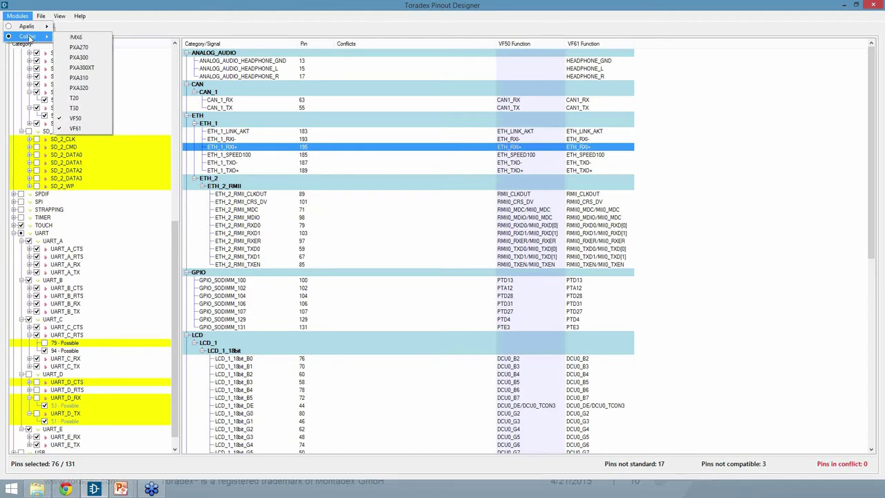
click(96, 38)
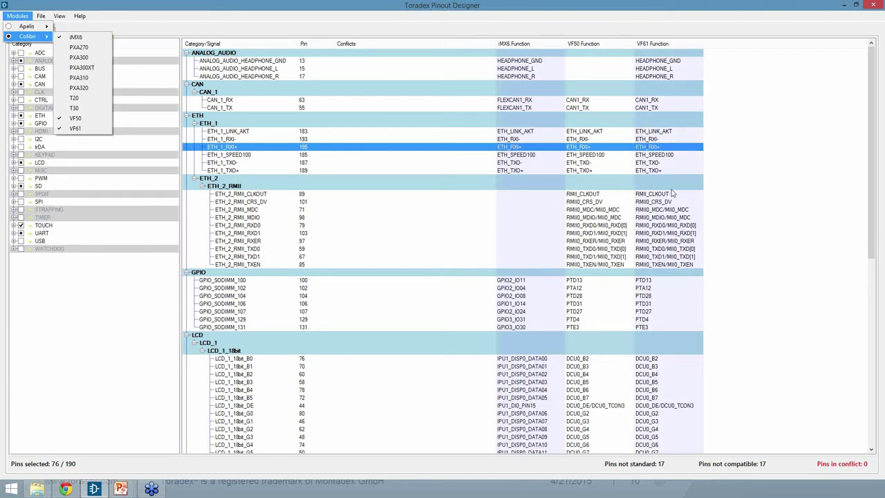
click(553, 219)
click(553, 218)
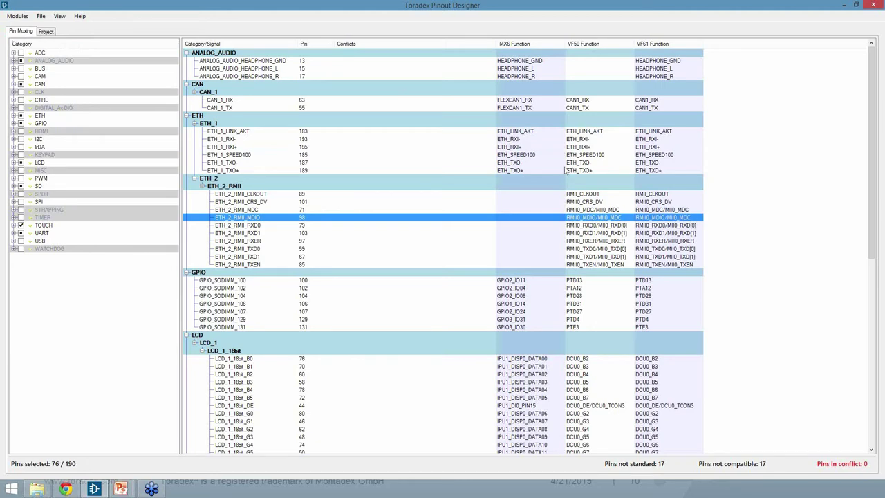
scroll(565, 171, down, 5)
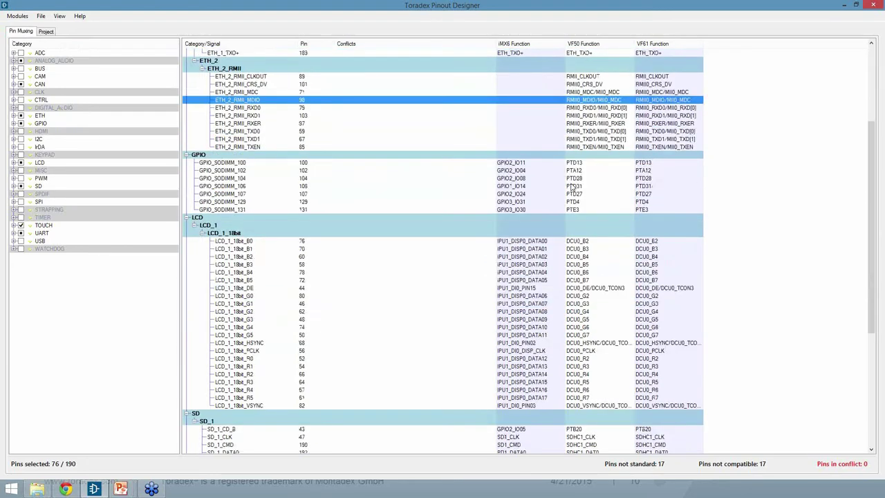
scroll(571, 185, up, 3)
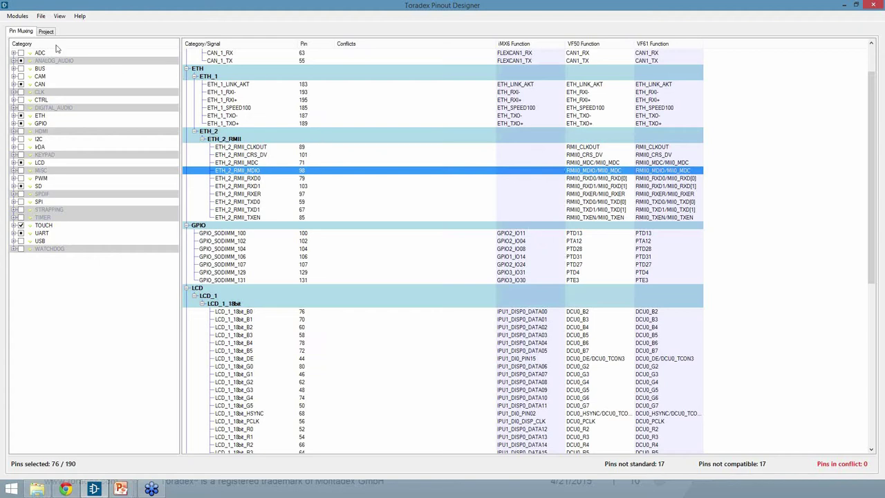
click(41, 16)
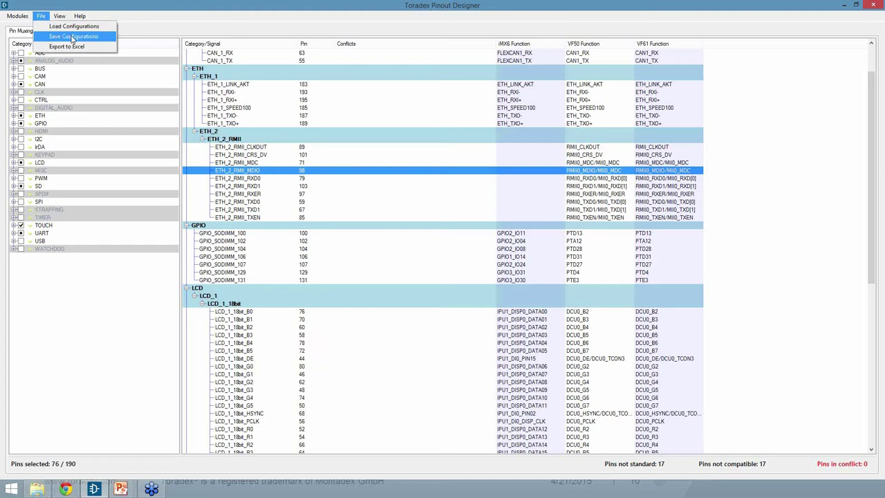
click(188, 24)
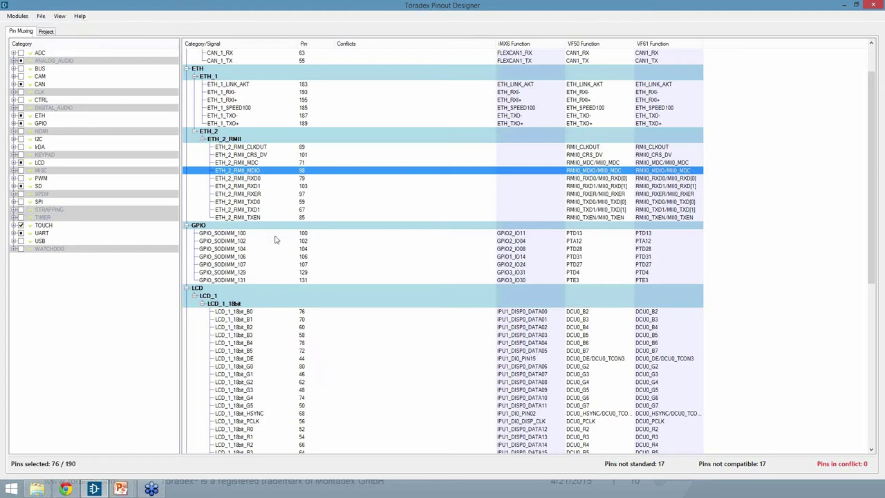